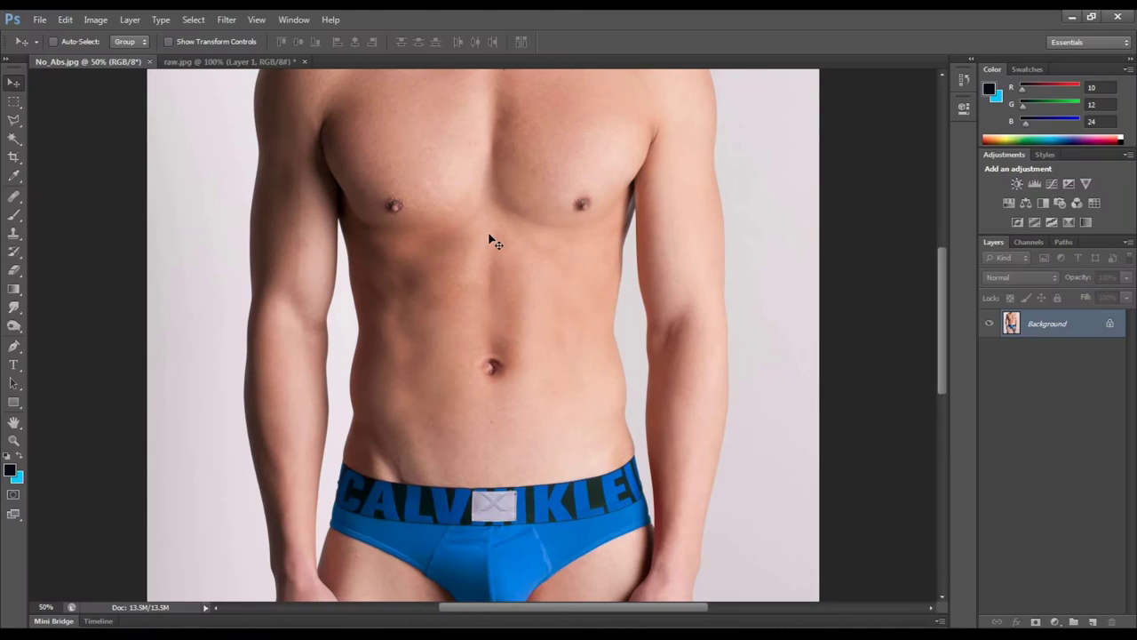
- Zoom out and back in on No_Abs.jpg, then pan to bring the shoulders into view
key(ctrl+minus)
key(ctrl+minus)
key(ctrl+plus)
key(ctrl+plus)
drag(489, 239, 494, 330)
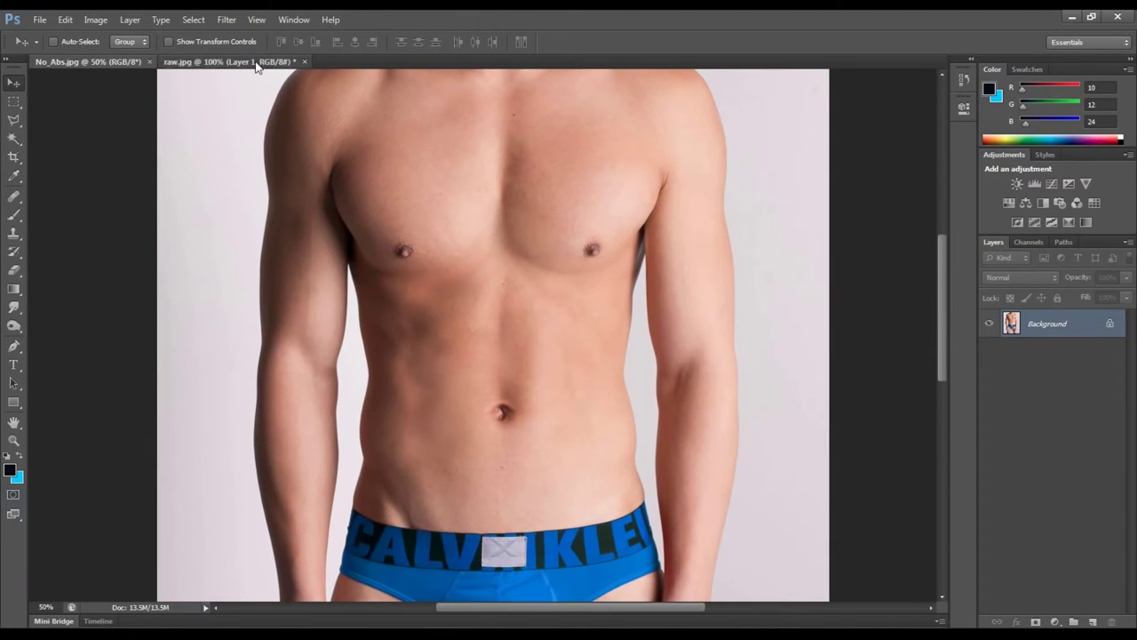
- Copy the whole raw.jpg abs photo and paste it into No_Abs.jpg as Layer 1
click(254, 61)
key(ctrl+a)
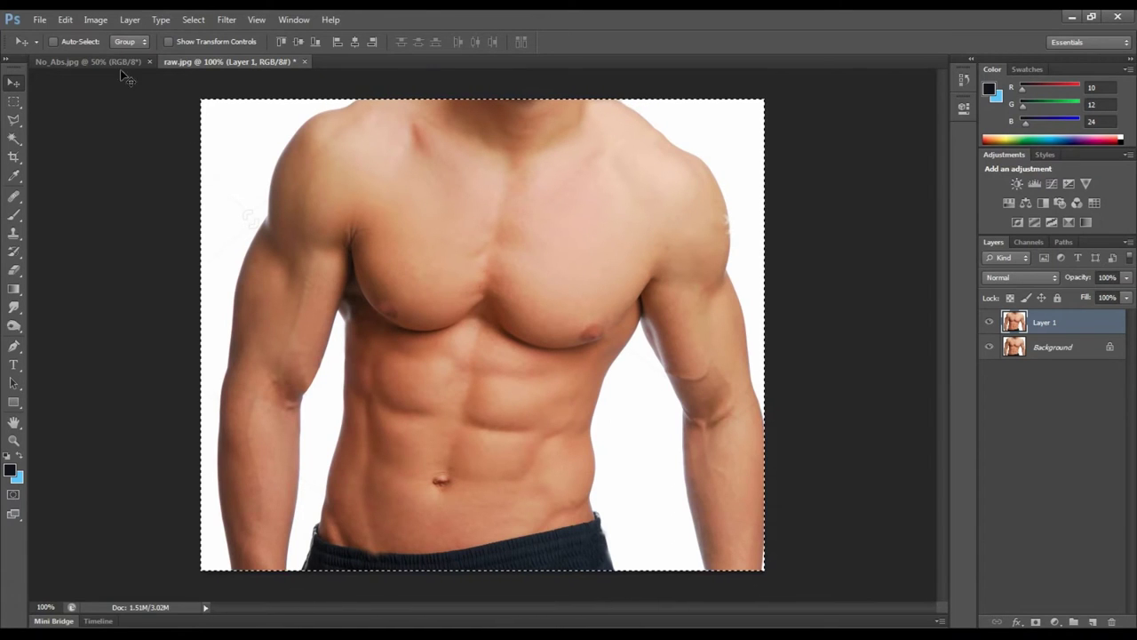
click(106, 61)
key(ctrl+v)
drag(481, 289, 497, 294)
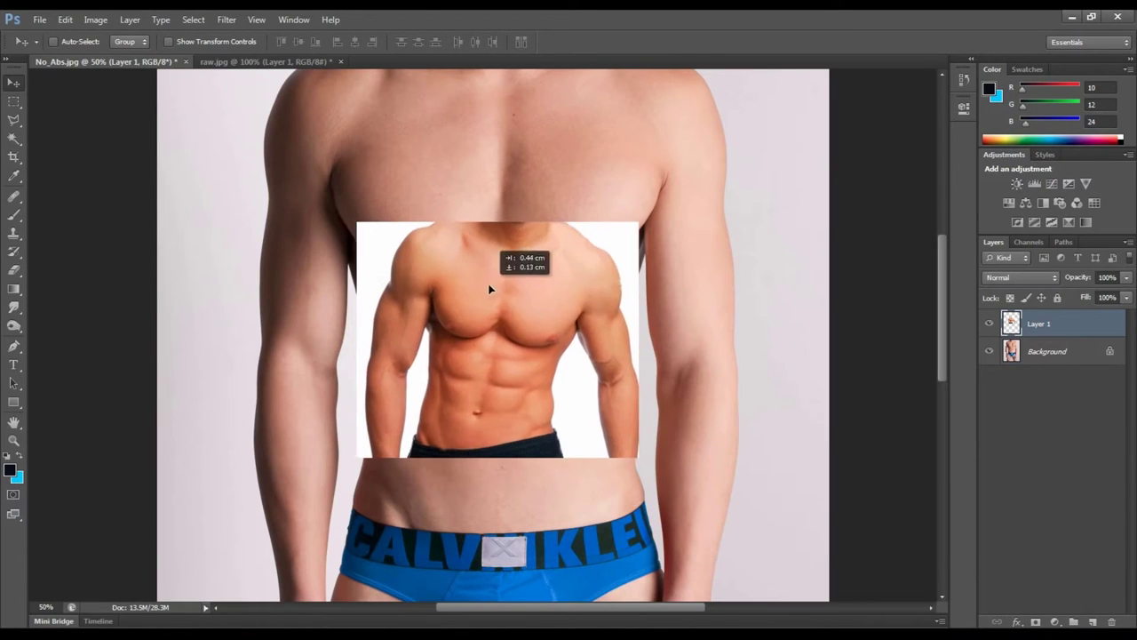
- Enlarge Layer 1 to about 208% and move it down over the torso to the waistband
key(ctrl+t)
drag(731, 343, 738, 333)
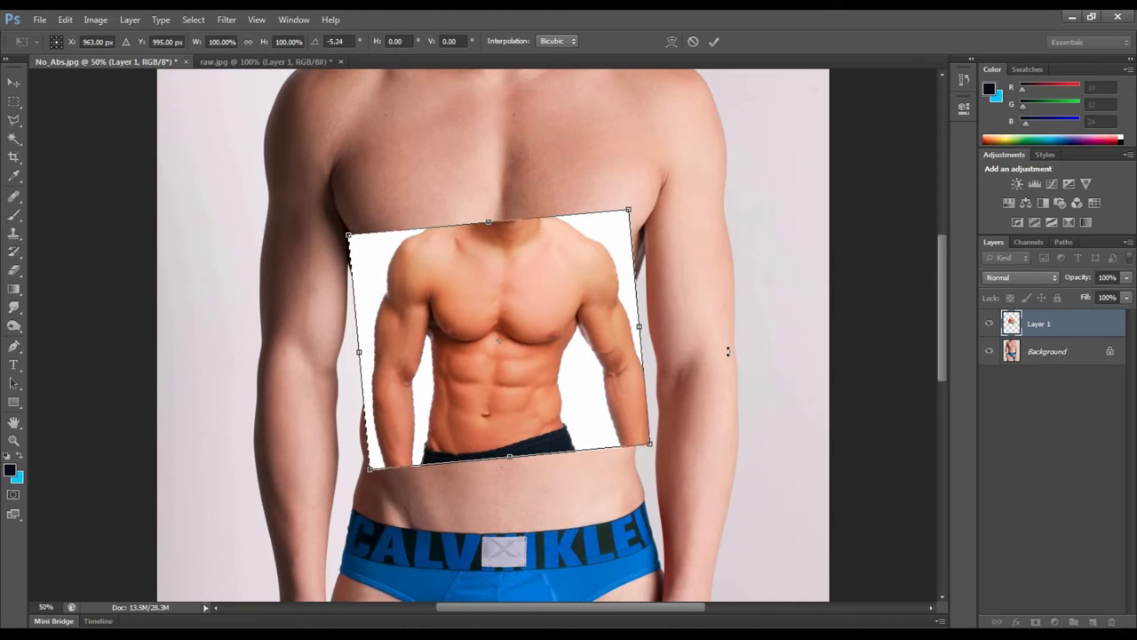
key(Return)
key(ctrl+z)
key(ctrl+minus)
key(ctrl+t)
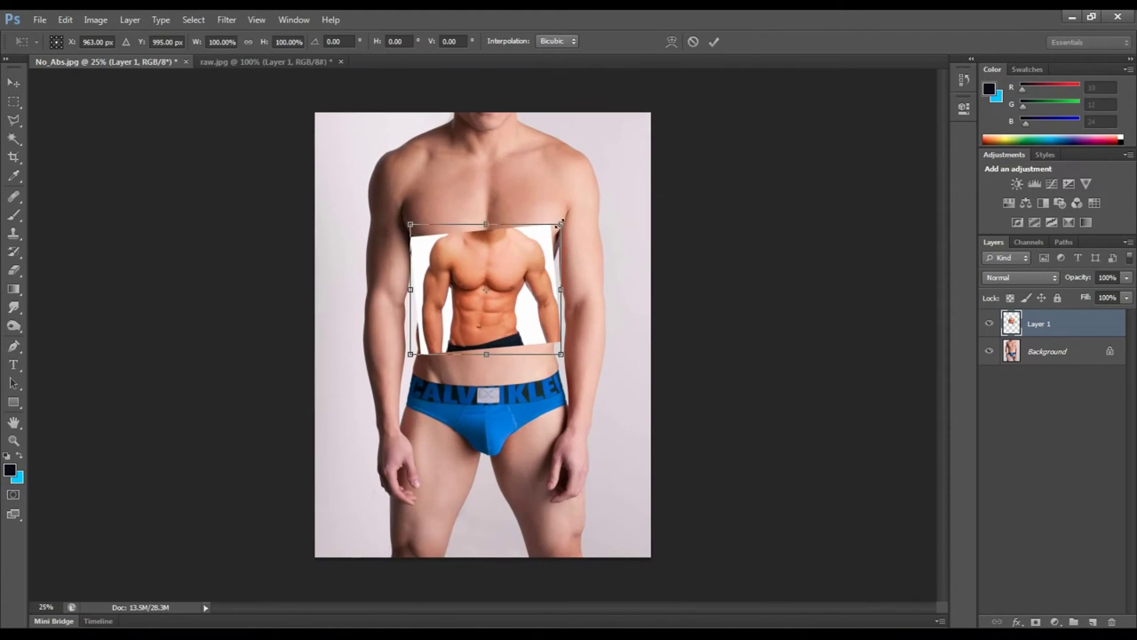
drag(555, 229, 647, 145)
drag(558, 249, 550, 276)
key(Return)
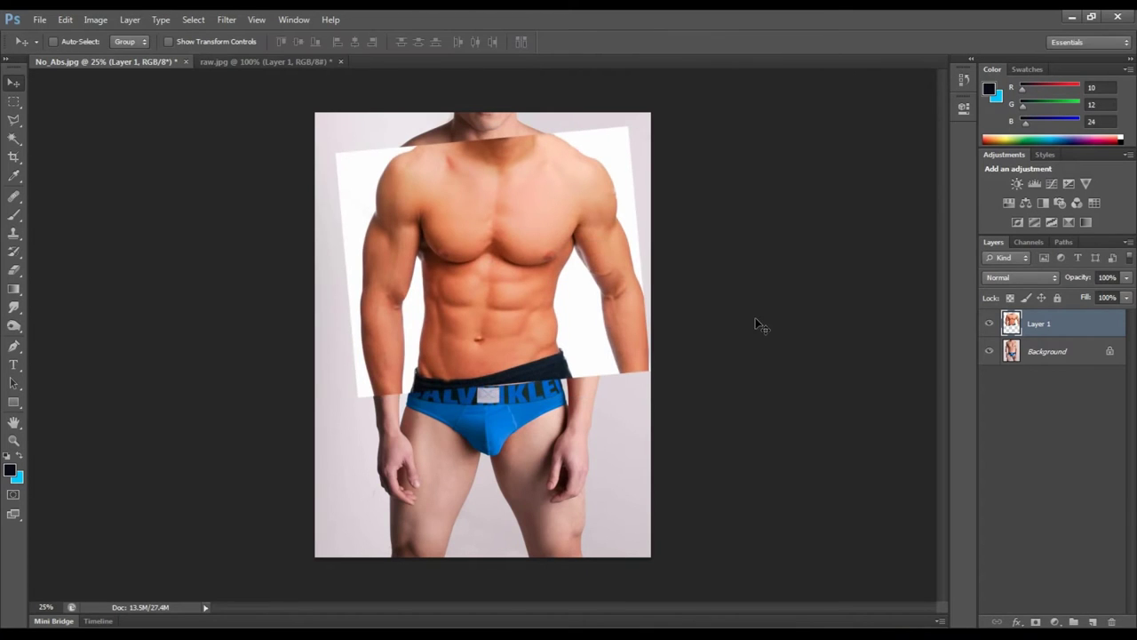
- Lower Layer 1's opacity to 48% and shift it into line with the torso
click(1126, 277)
click(1089, 288)
drag(551, 300, 553, 302)
- Rotate Layer 1 -1.86°, stretch it to 108.36% height, then restore 100% opacity
key(ctrl+t)
drag(721, 412, 729, 400)
drag(603, 388, 601, 369)
drag(756, 381, 762, 372)
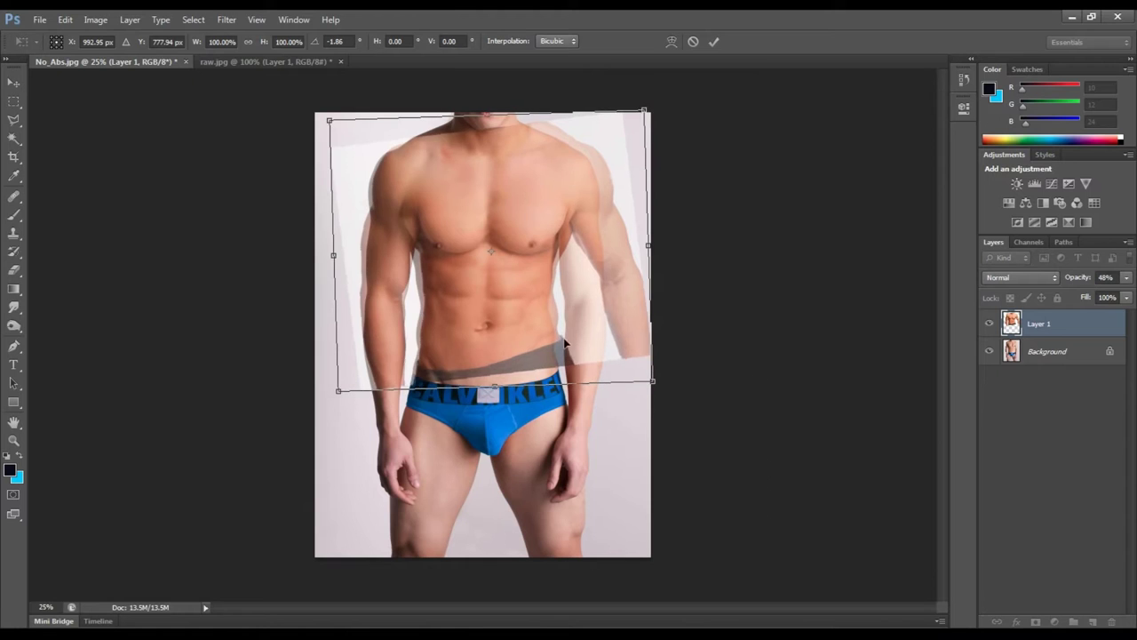
drag(563, 340, 557, 336)
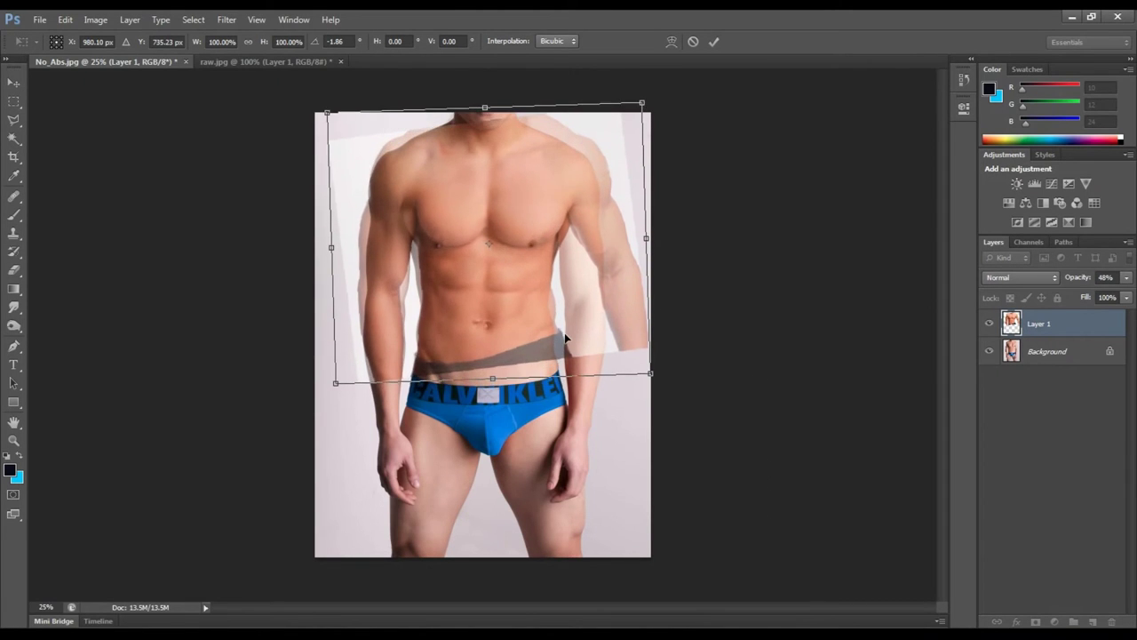
key(shift+Down)
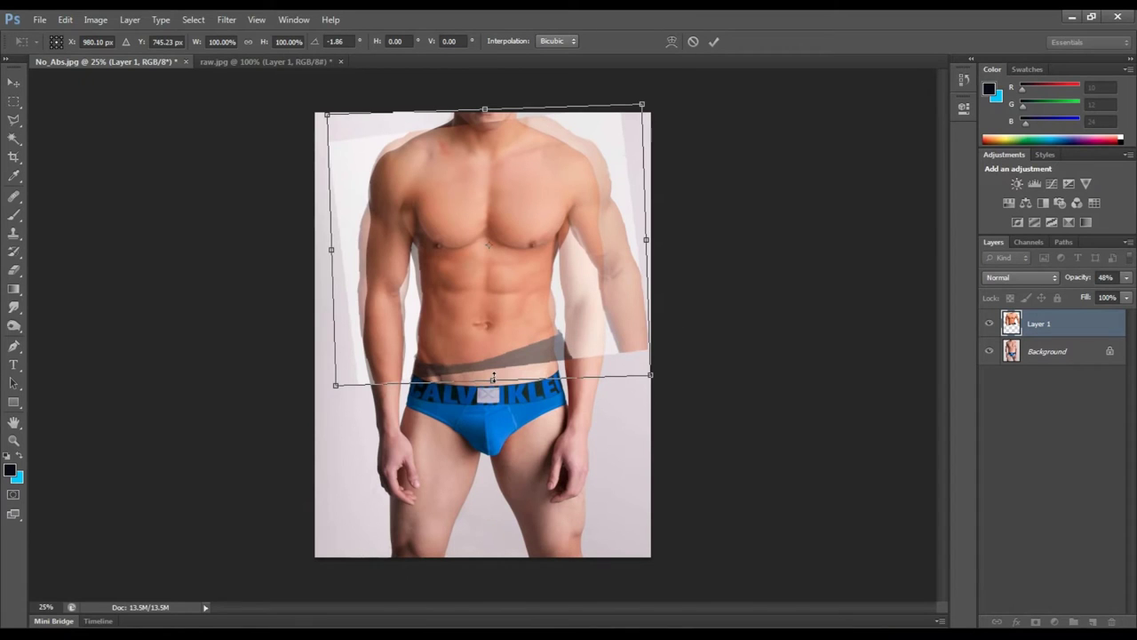
drag(493, 377, 493, 397)
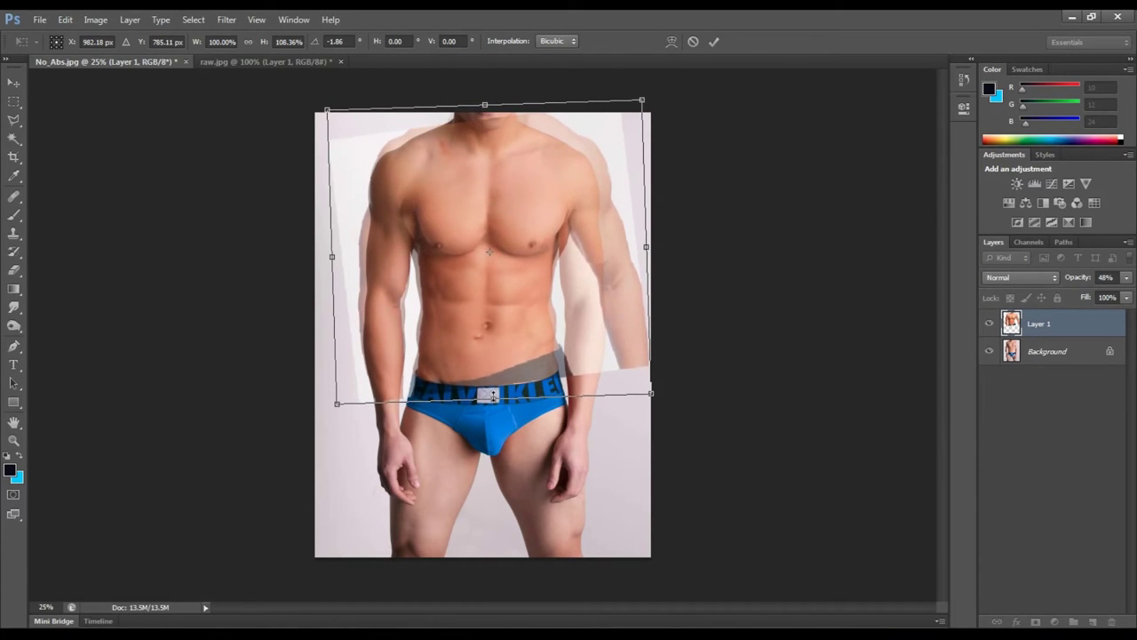
key(shift+Up)
key(shift+Up)
key(shift+Up)
key(shift+Up)
key(shift+Down)
key(shift+Down)
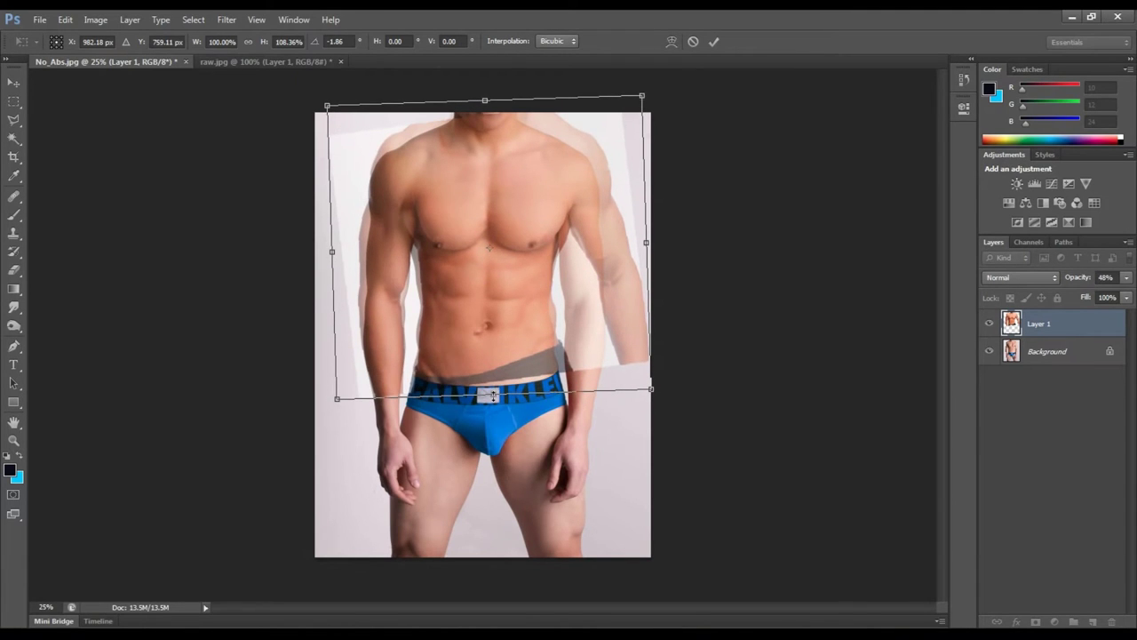
key(Return)
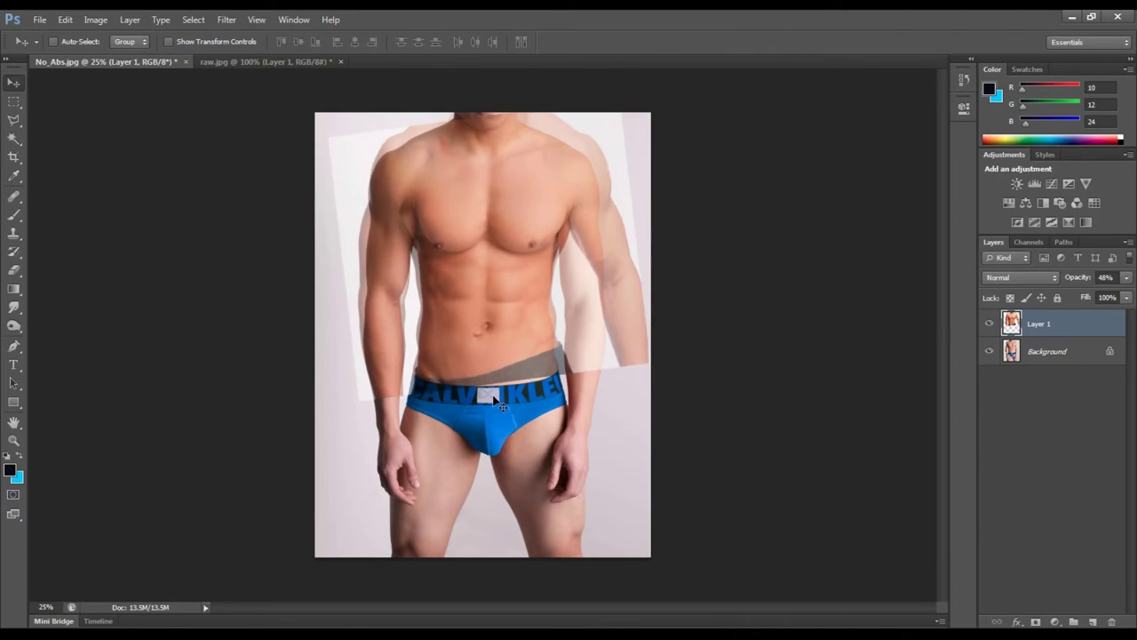
click(1125, 283)
drag(1100, 292, 1133, 292)
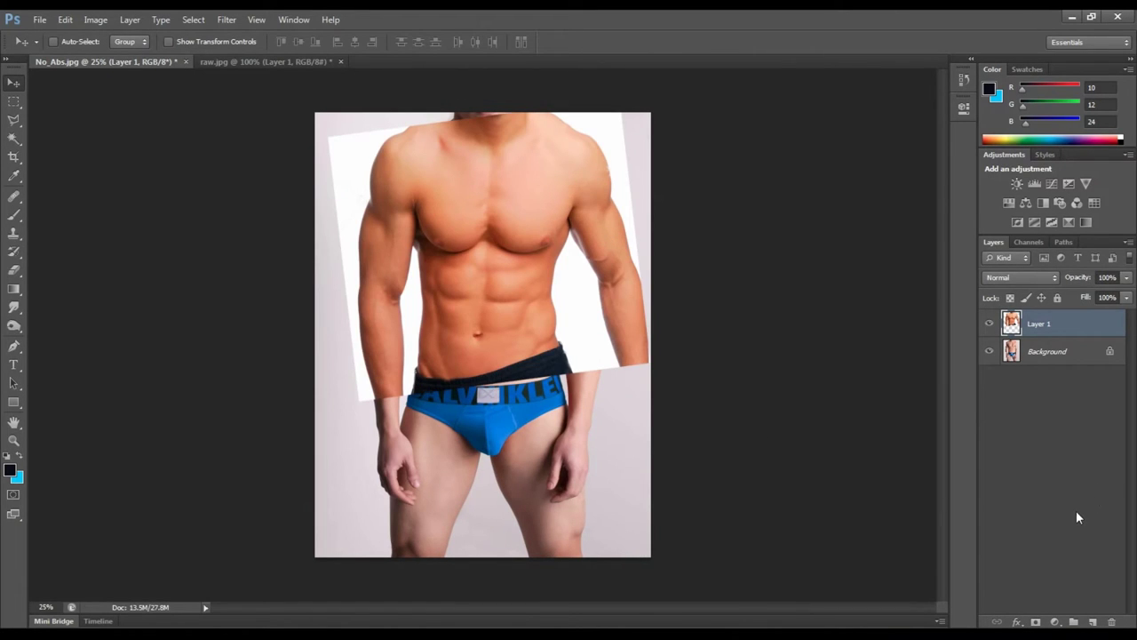
- Warp Layer 1's bottom edge down over the briefs and bend its right side outward
key(ctrl+t)
right_click(539, 341)
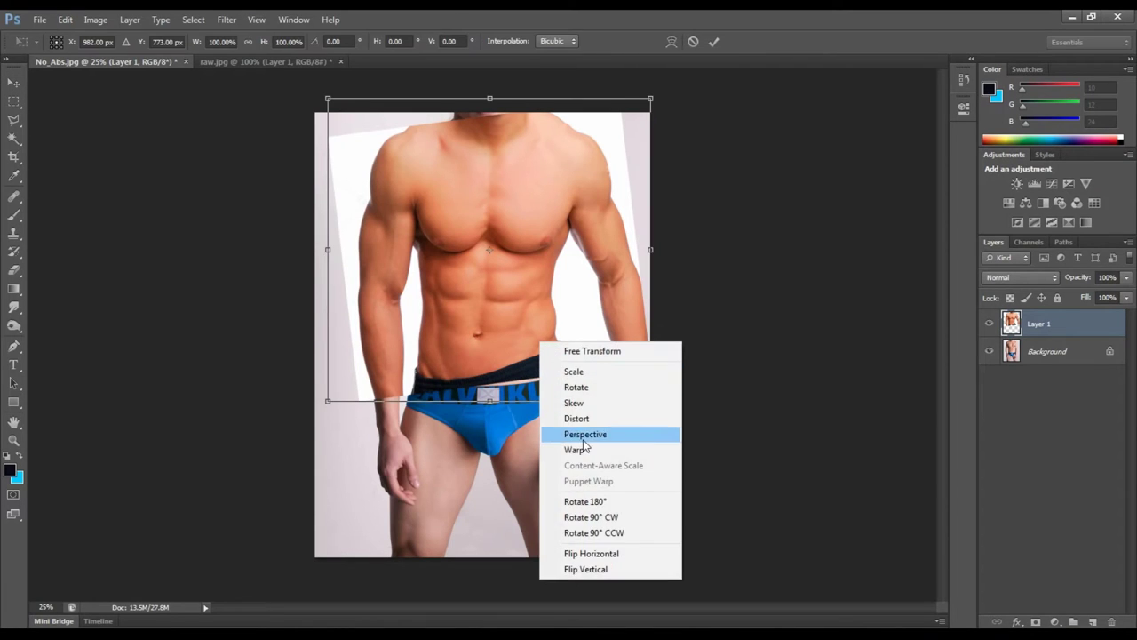
click(573, 449)
drag(548, 406, 546, 419)
drag(652, 402, 630, 488)
drag(543, 421, 537, 449)
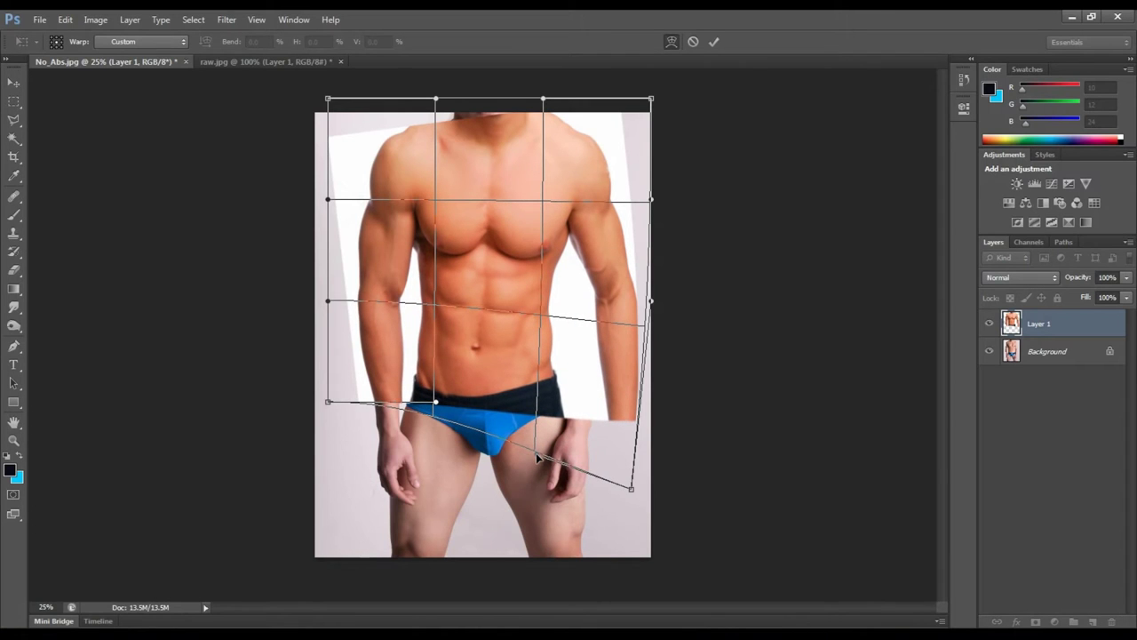
drag(651, 301, 671, 294)
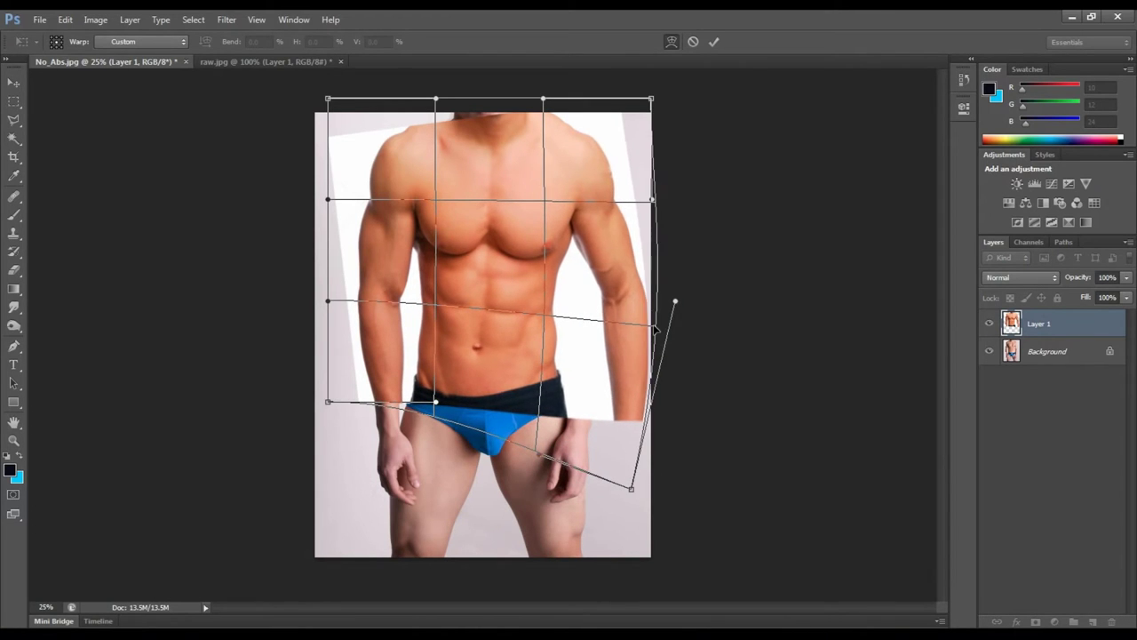
drag(631, 488, 640, 488)
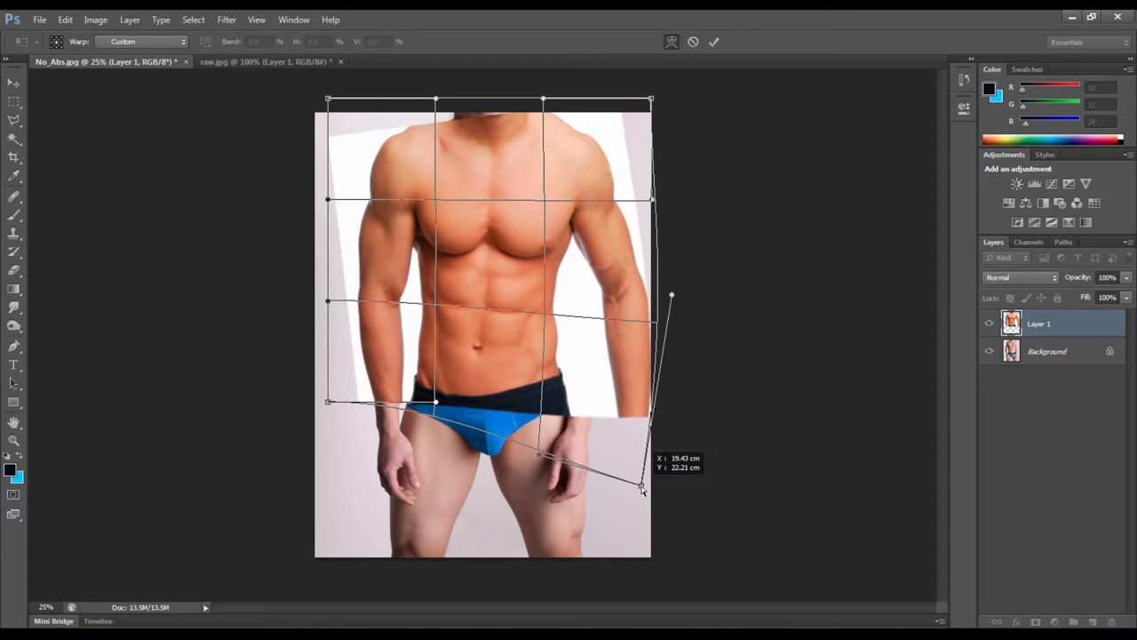
key(Return)
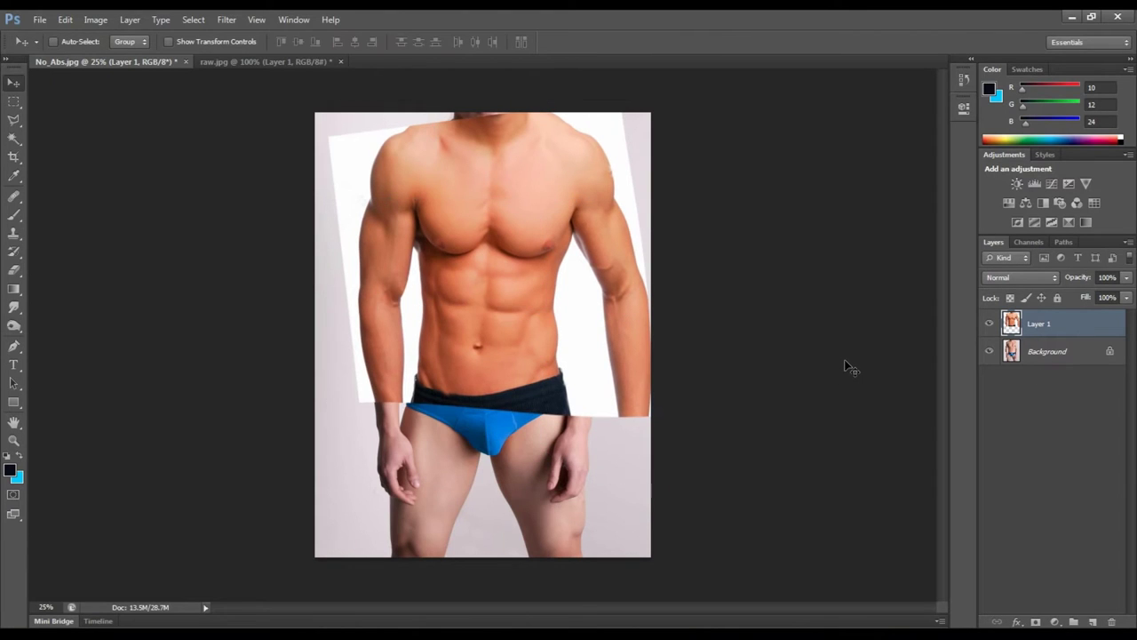
- Add an inverted black layer mask to Layer 1 and pick a 300 px brush
click(1036, 621)
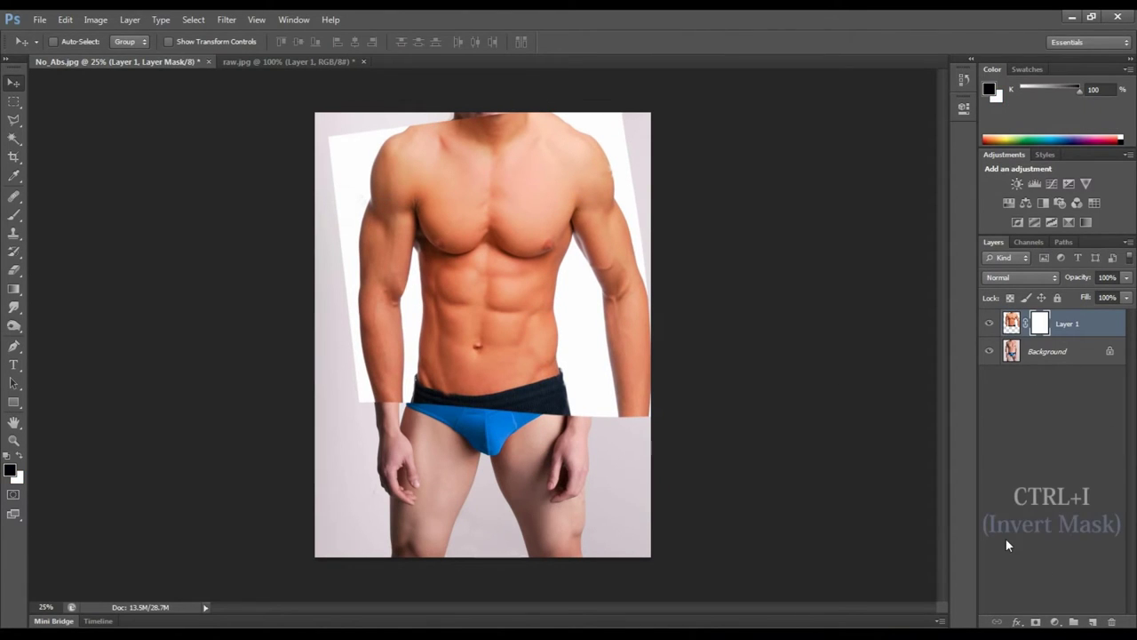
key(ctrl+i)
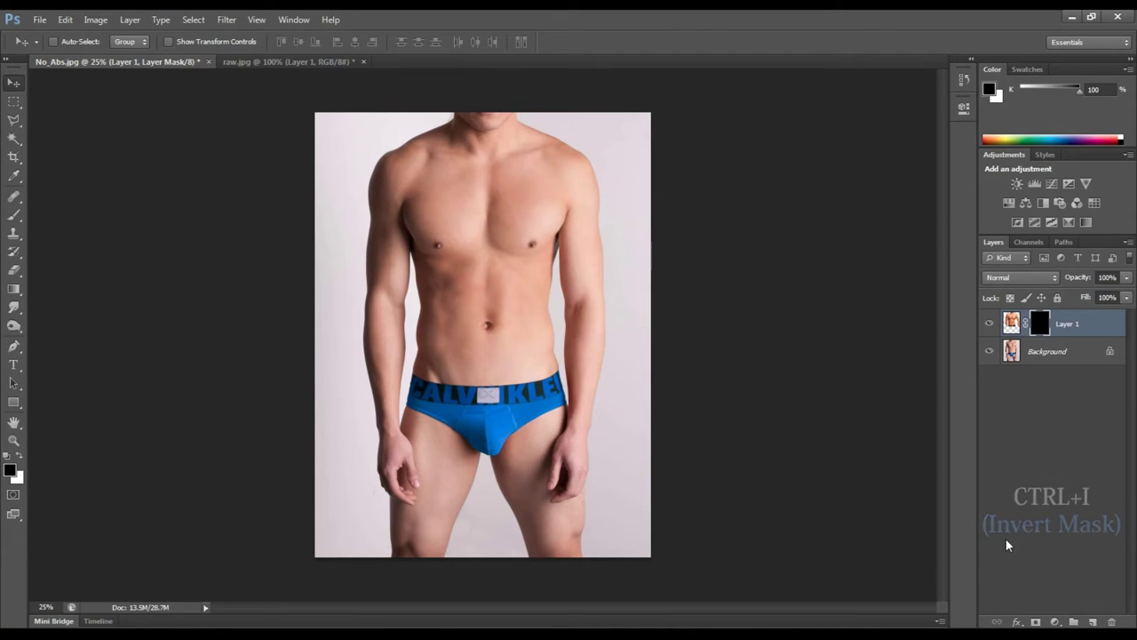
key(b)
key(bracketright)
key(bracketright)
key(bracketright)
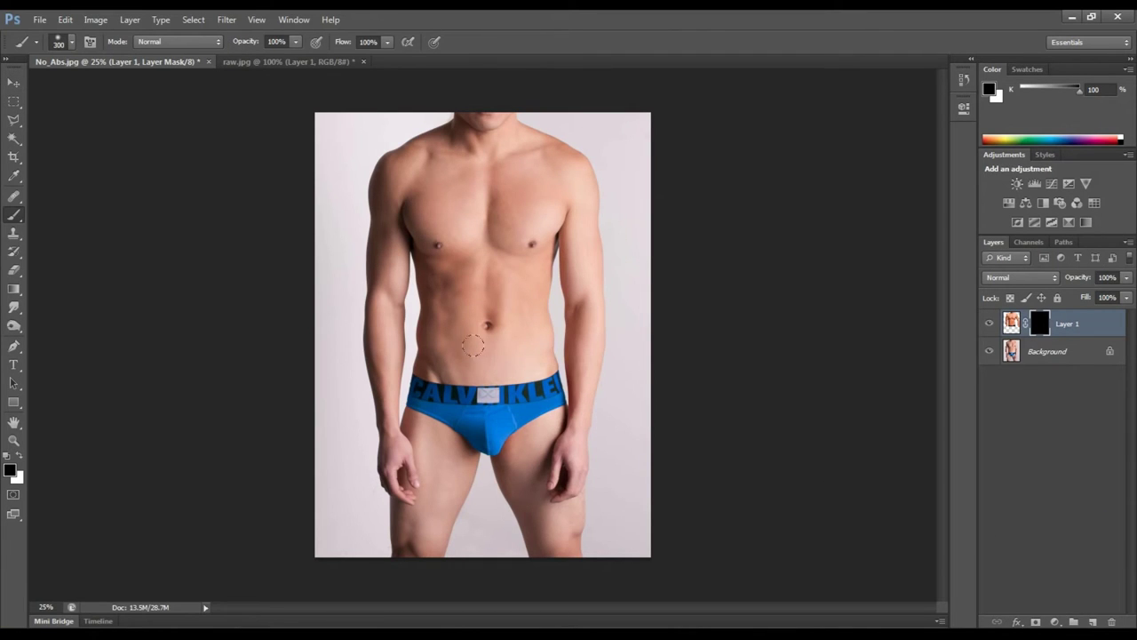
- Paint white on Layer 1's mask with 267 then 175 px brushes to reveal the abs
right_click(477, 322)
drag(618, 365, 612, 365)
key(Return)
click(19, 455)
mouse_move(446, 356)
mouse_down()
mouse_move(493, 316)
mouse_move(485, 300)
mouse_move(515, 331)
mouse_move(457, 346)
mouse_move(460, 272)
mouse_move(524, 272)
mouse_move(521, 331)
mouse_move(442, 261)
mouse_up()
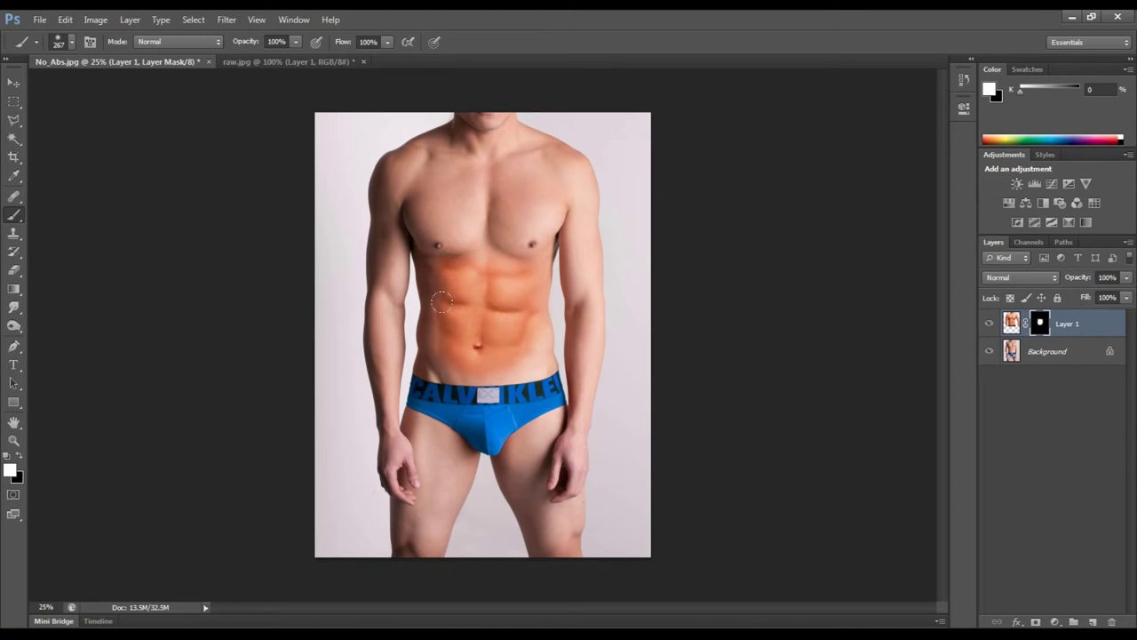
mouse_move(517, 329)
mouse_down()
mouse_move(529, 357)
mouse_move(509, 294)
mouse_up()
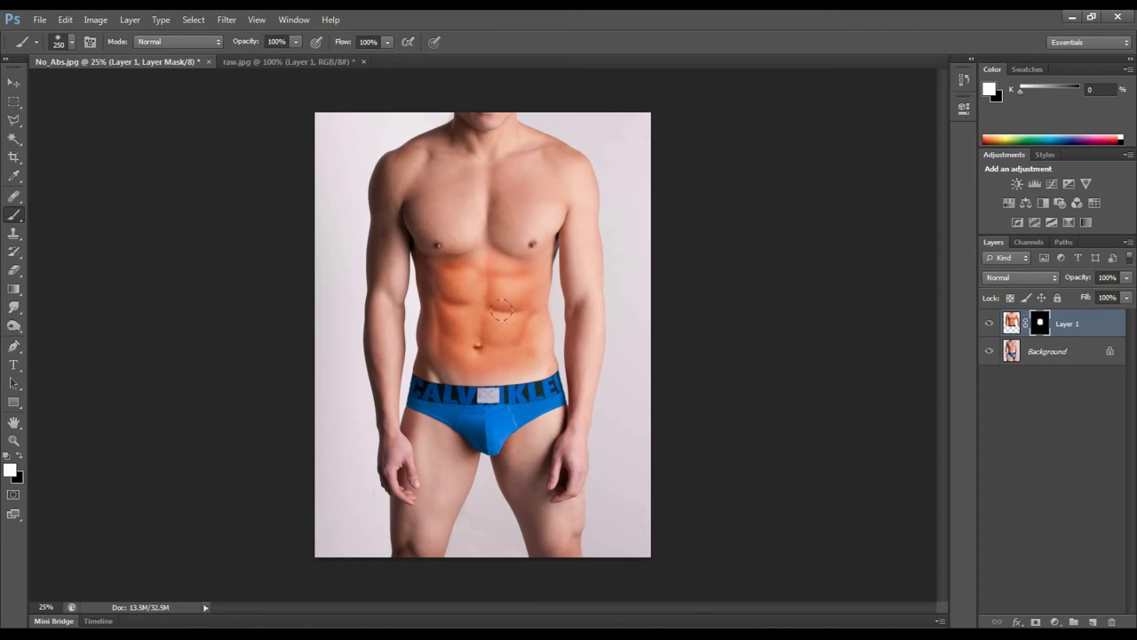
key(bracketleft)
key(bracketleft)
mouse_move(519, 346)
mouse_down()
mouse_move(507, 362)
mouse_move(525, 337)
mouse_move(503, 366)
mouse_up()
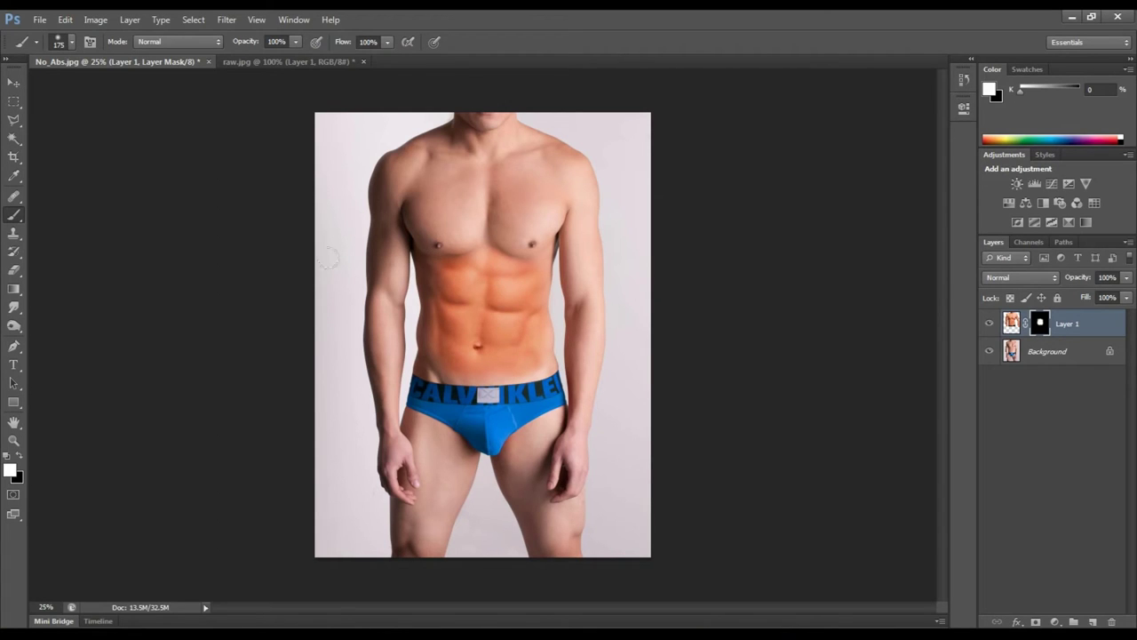
- Switch to black and lower the brush hardness for soft edge masking
key(x)
right_click(424, 242)
click(474, 302)
key(Return)
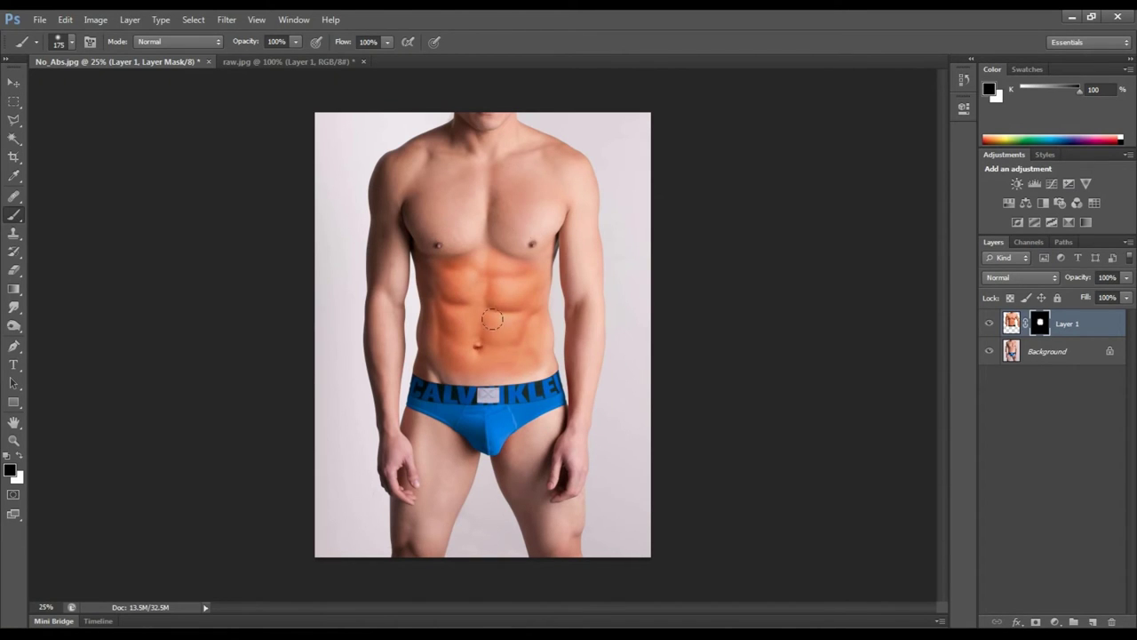
right_click(498, 320)
click(633, 375)
key(Return)
- Rotate Layer 1 about -5.8° around a repositioned pivot to line up with the torso
key(ctrl+t)
drag(481, 256, 476, 272)
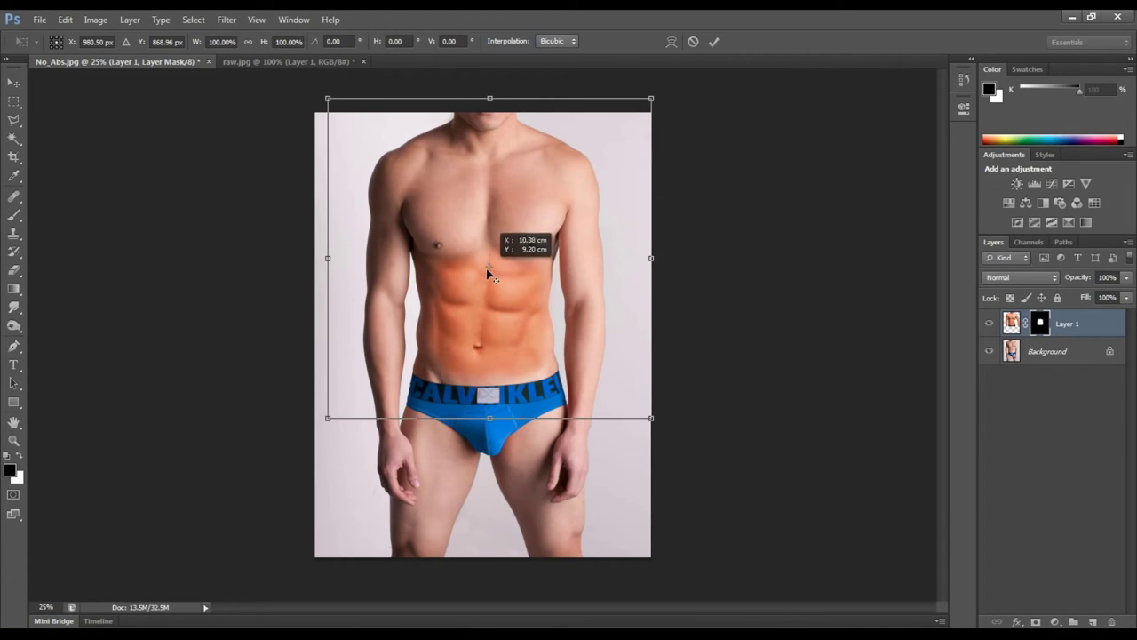
drag(575, 446, 604, 451)
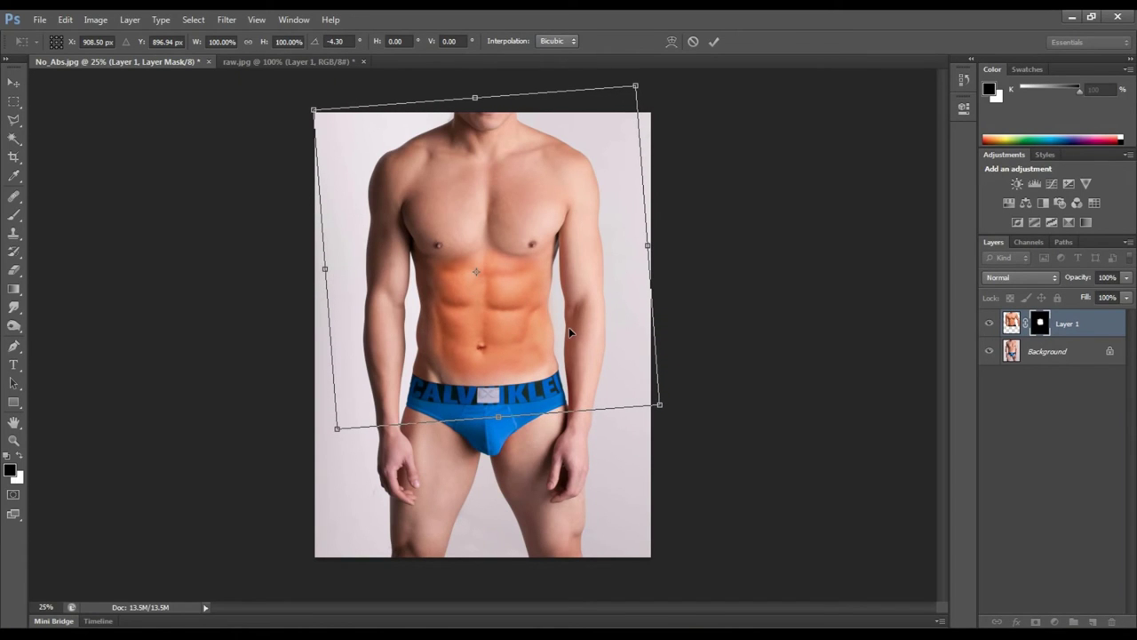
drag(631, 500, 636, 493)
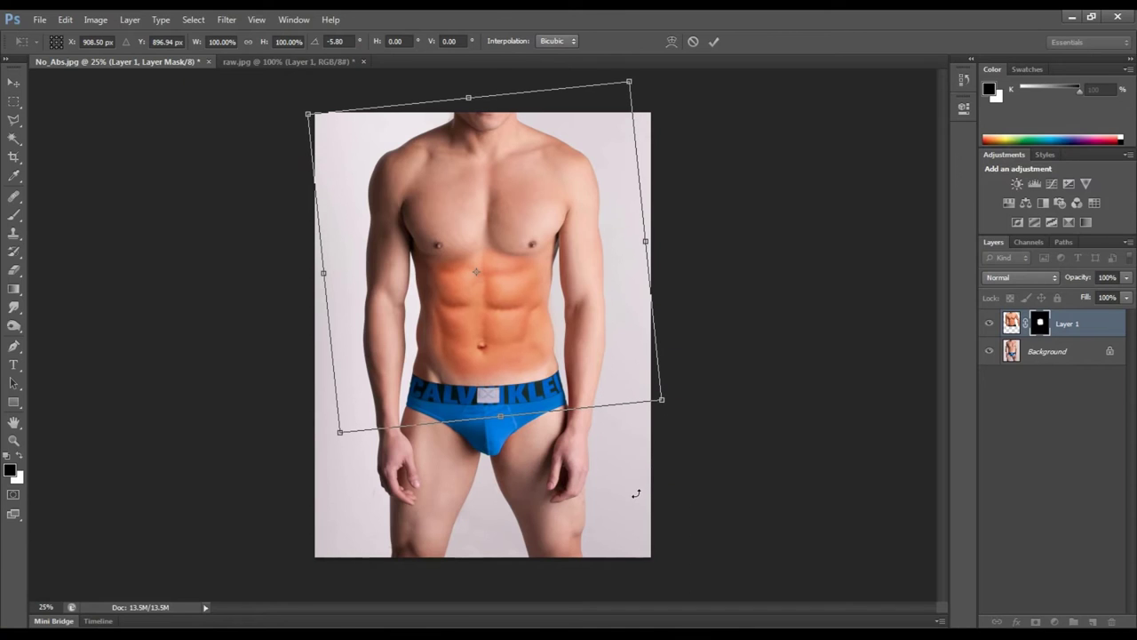
key(Return)
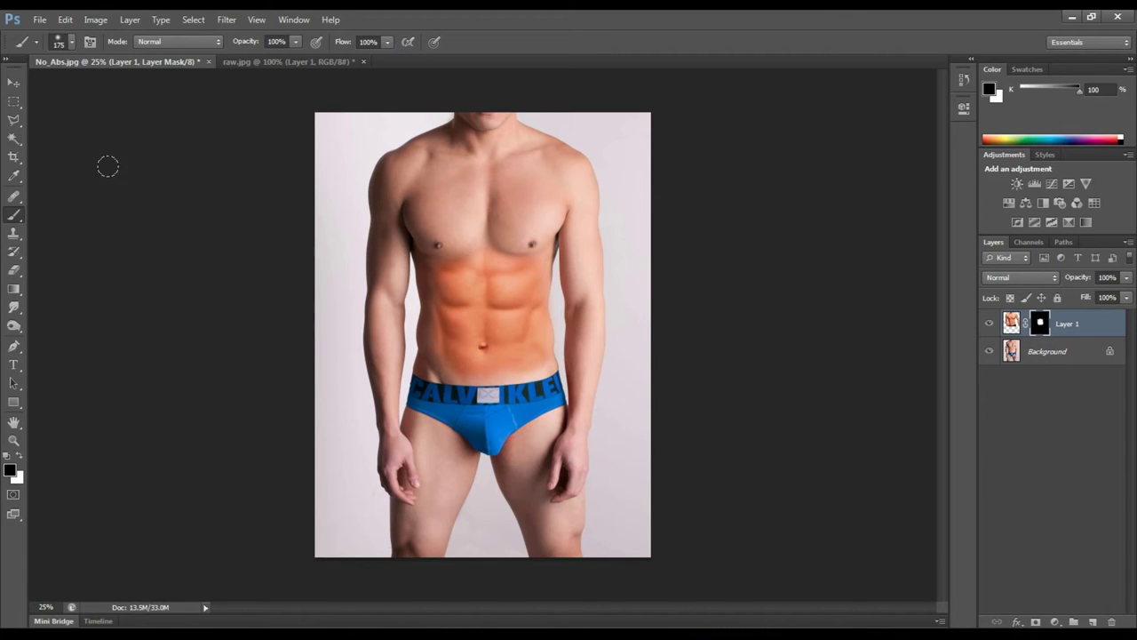
- Apply Layer 1's mask permanently via the mask thumbnail's Apply Layer Mask option
key(v)
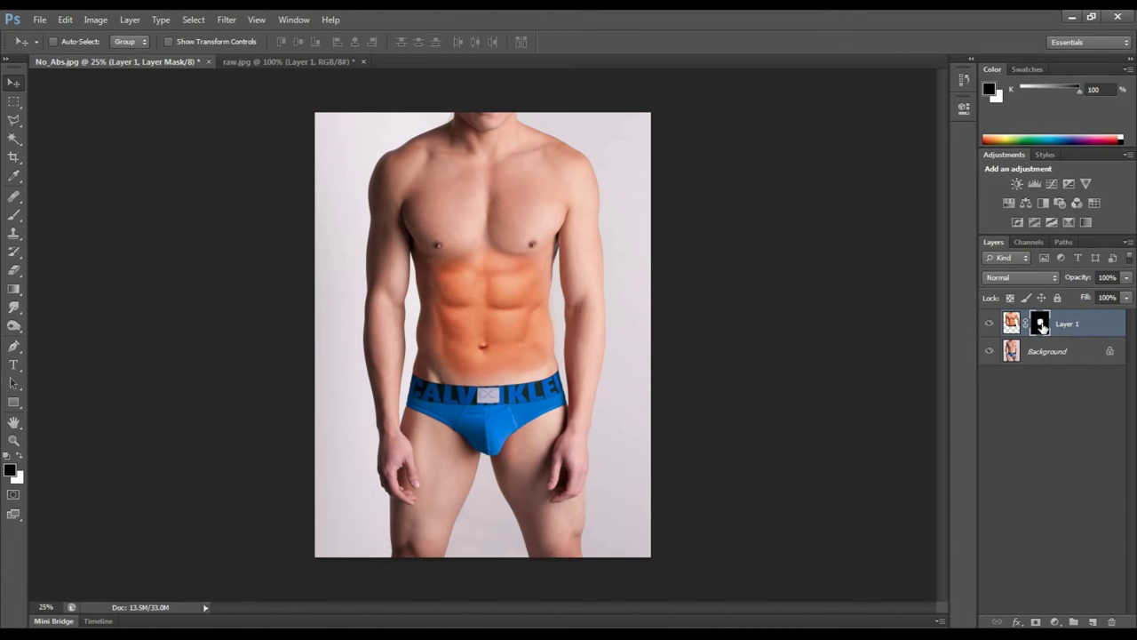
right_click(1042, 328)
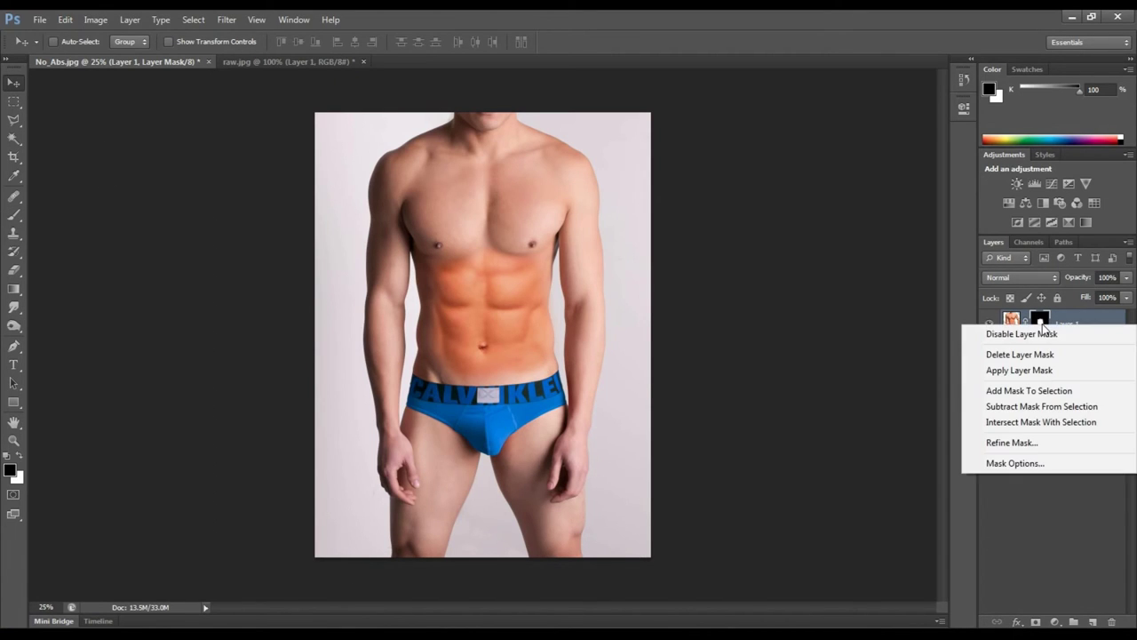
click(1027, 368)
key(ctrl+plus)
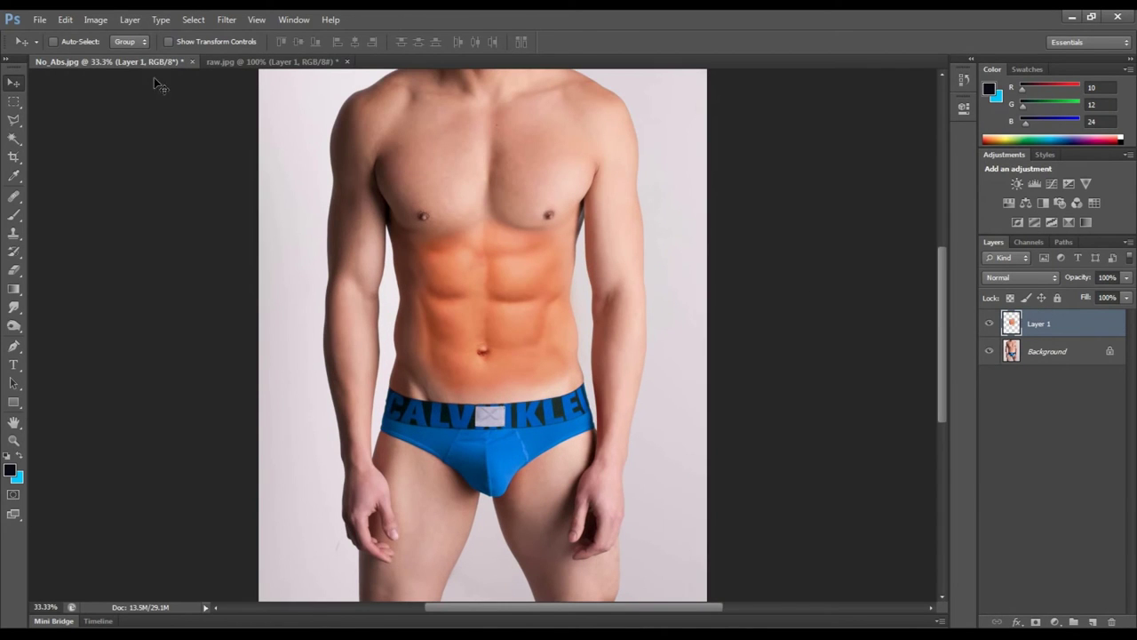
click(95, 19)
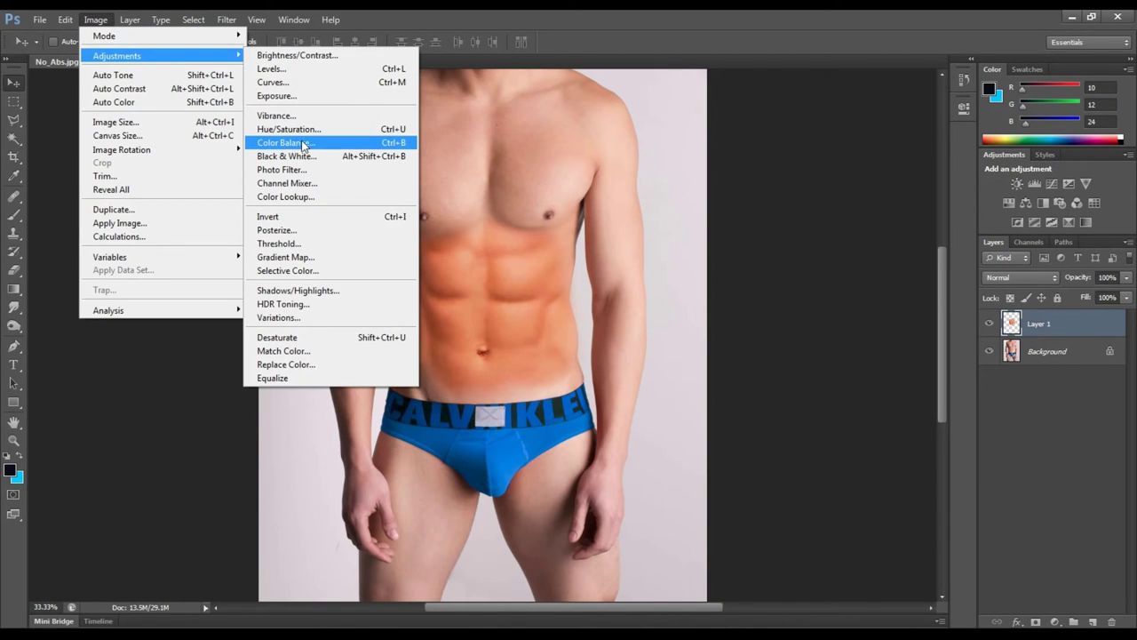
- Shift Layer 1's midtone Color Balance to -14 cyan and +10 blue
click(359, 145)
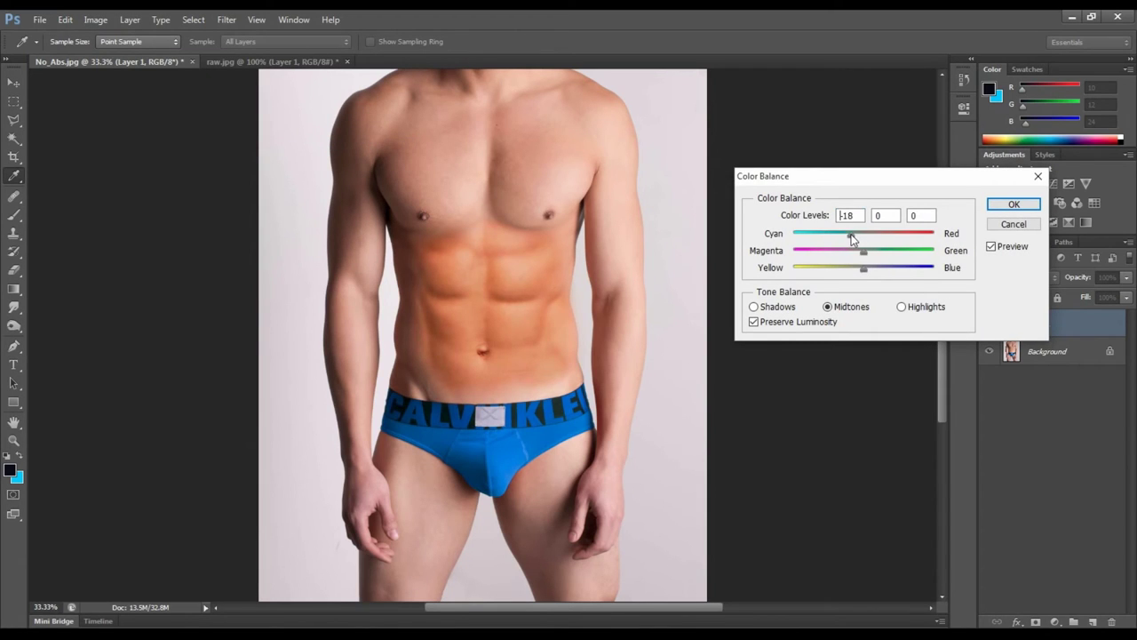
drag(864, 268, 869, 267)
click(1010, 203)
key(v)
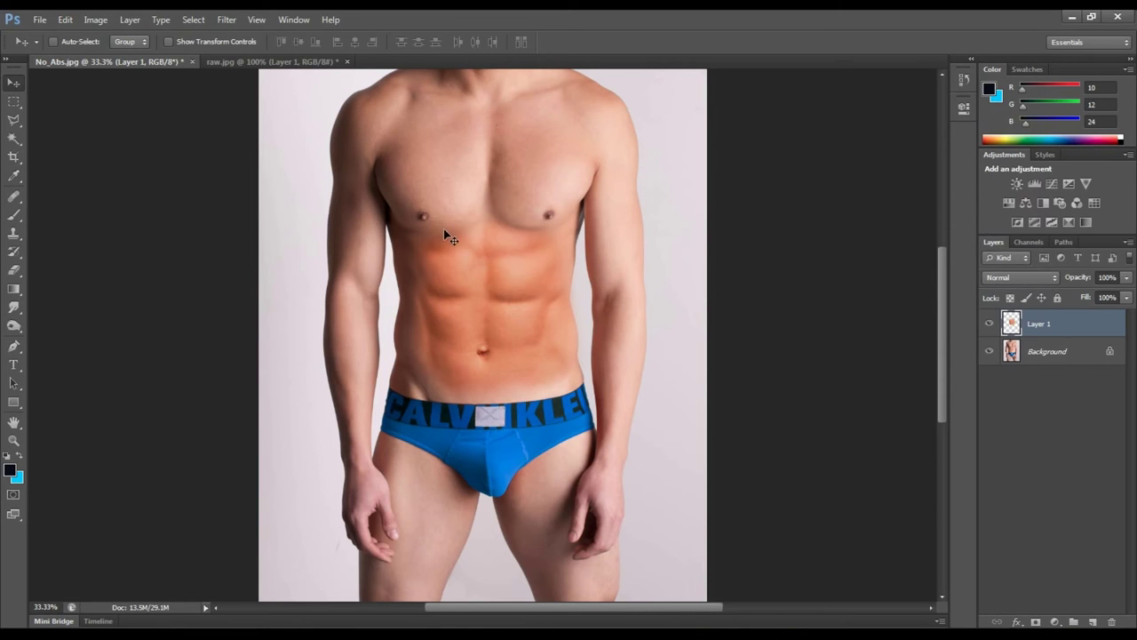
click(96, 19)
mouse_move(116, 56)
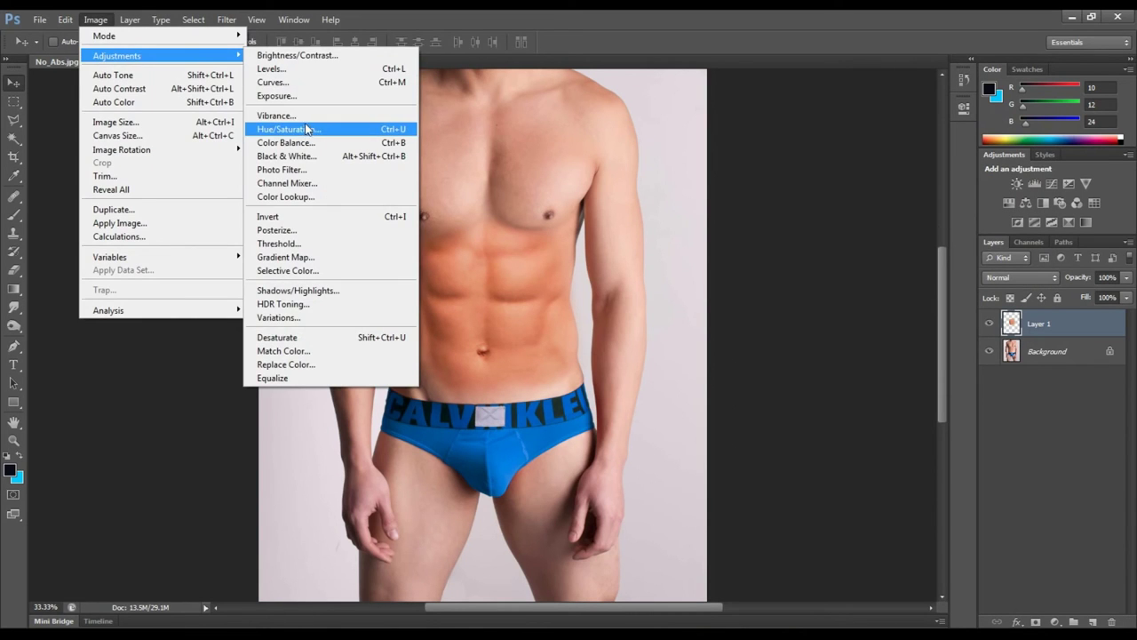
- Lower Layer 1's Hue/Saturation saturation to -37 to mute the orange tint
click(358, 131)
drag(912, 303, 894, 309)
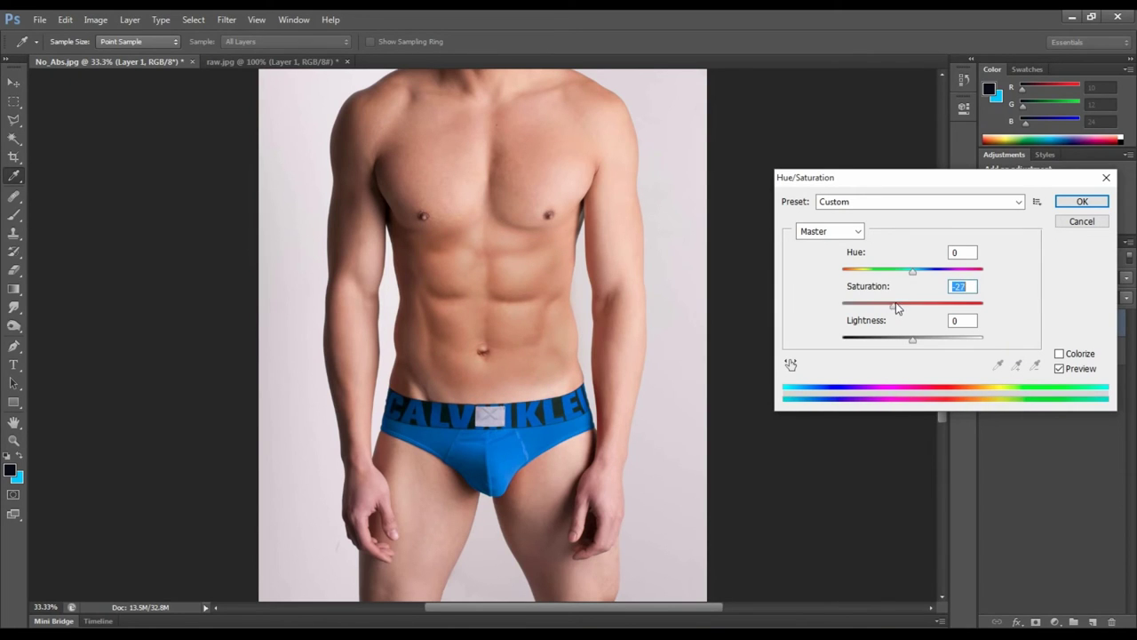
click(1075, 203)
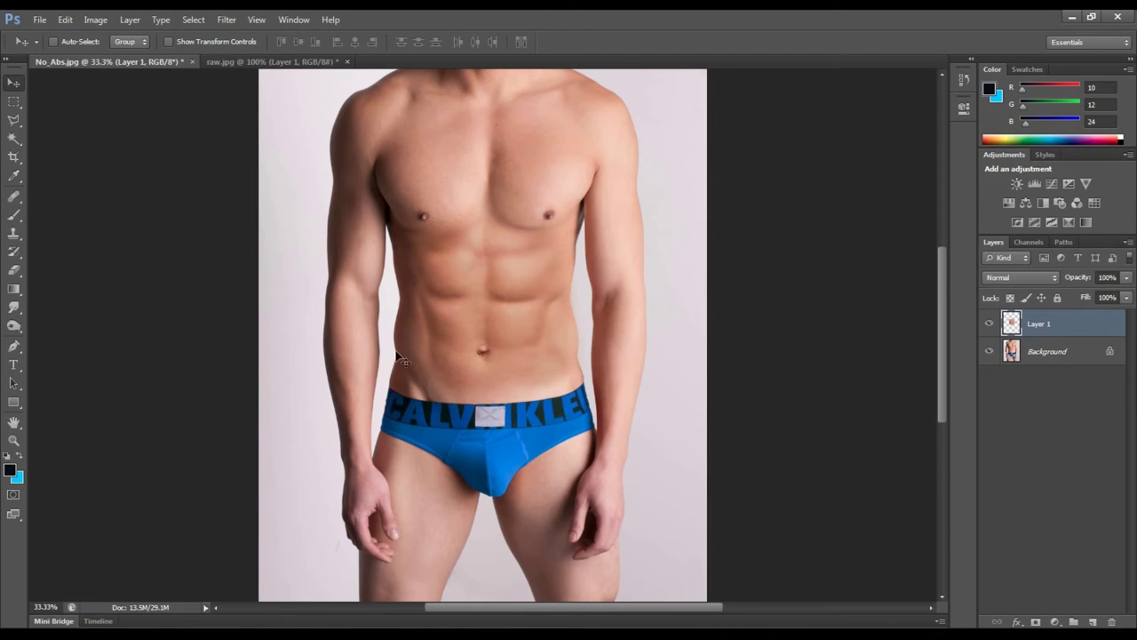
- Dodge the right side of the abdomen with a 250 px brush to brighten highlights
click(13, 325)
right_click(13, 325)
click(53, 335)
key(bracketright)
key(bracketright)
key(bracketright)
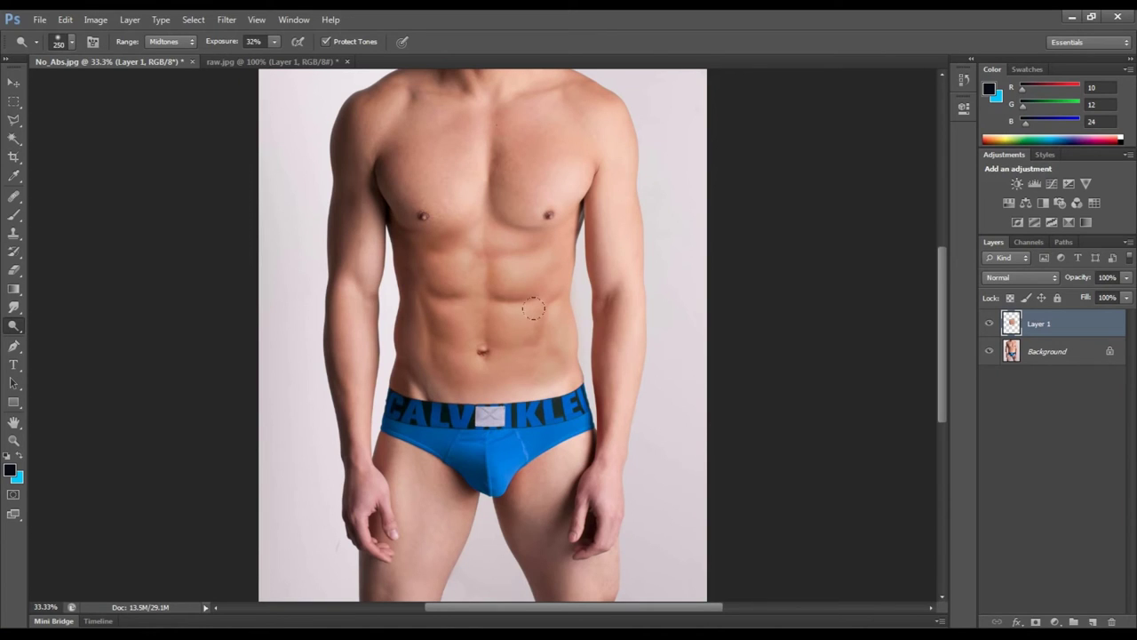
drag(544, 237, 550, 352)
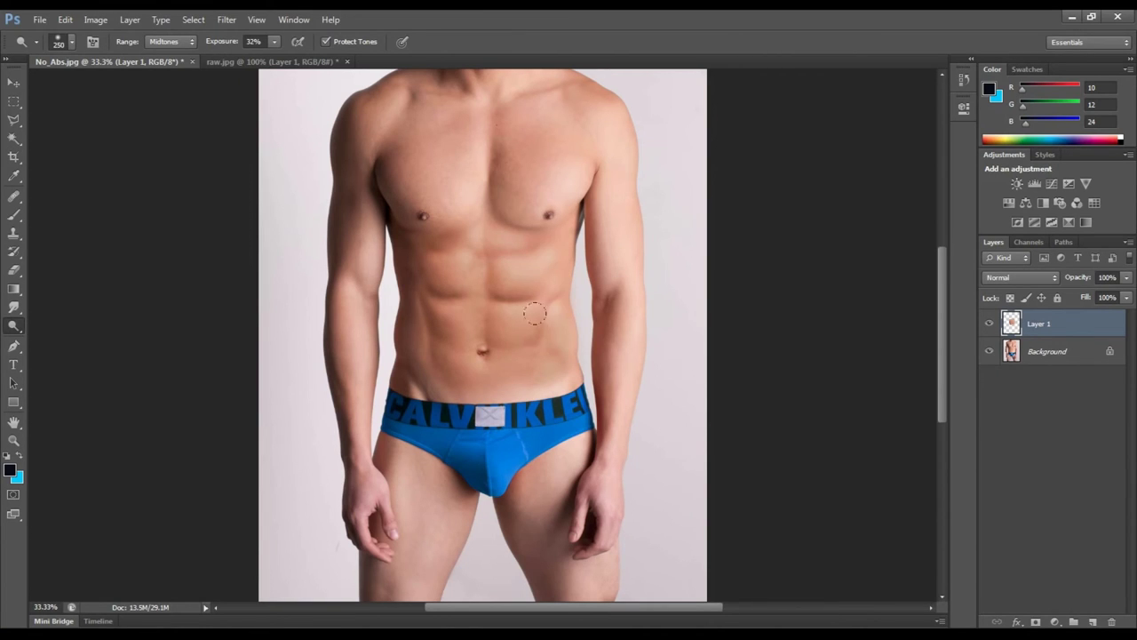
- Burn a crease between the abs with a 175 px brush at 44% exposure
right_click(13, 325)
click(55, 339)
key(bracketright)
key(bracketleft)
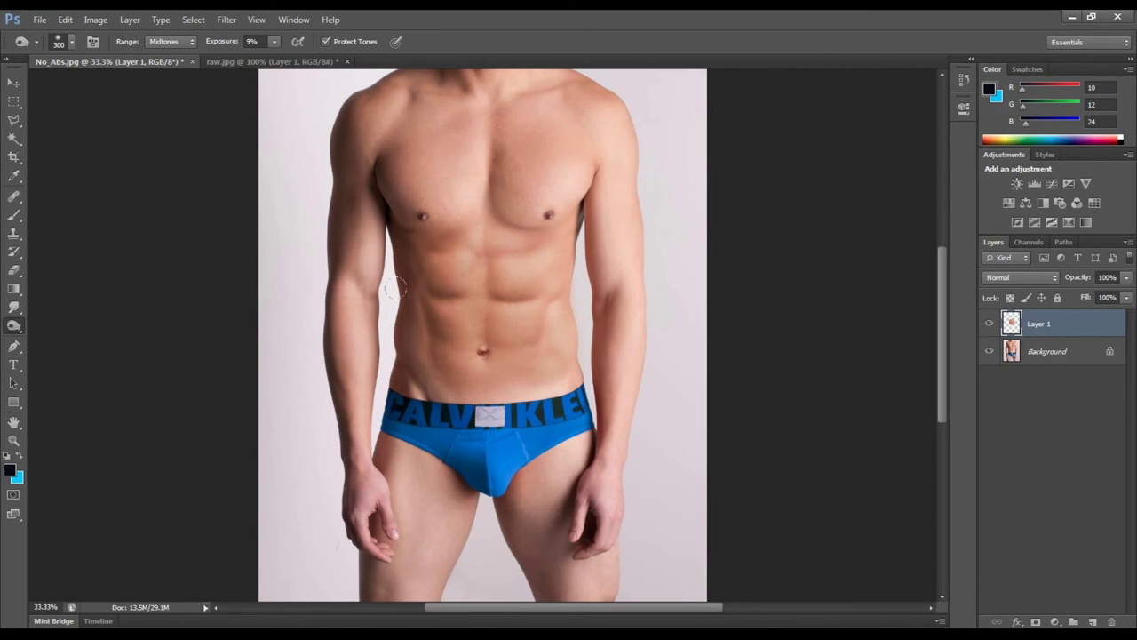
click(274, 41)
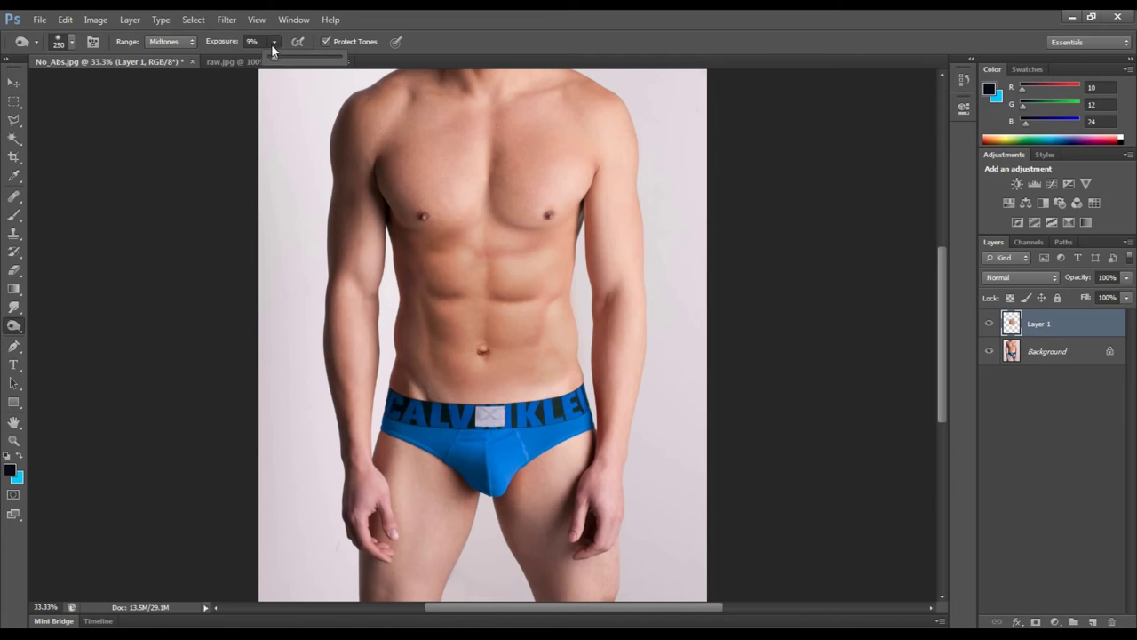
drag(276, 60, 318, 60)
key(bracketleft)
key(bracketleft)
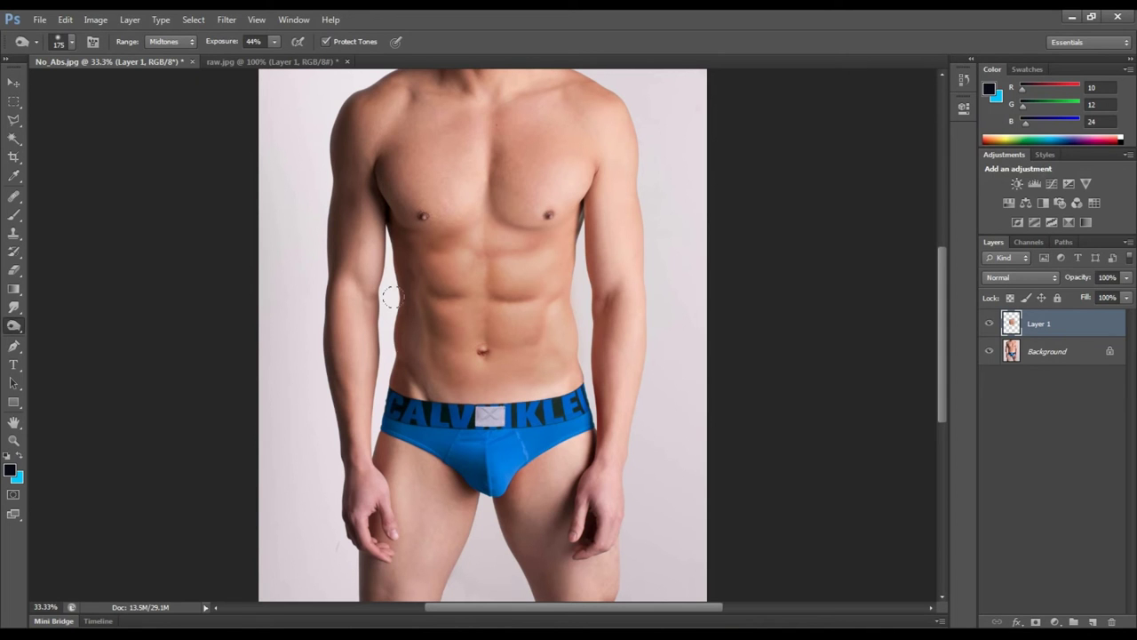
key(ctrl+plus)
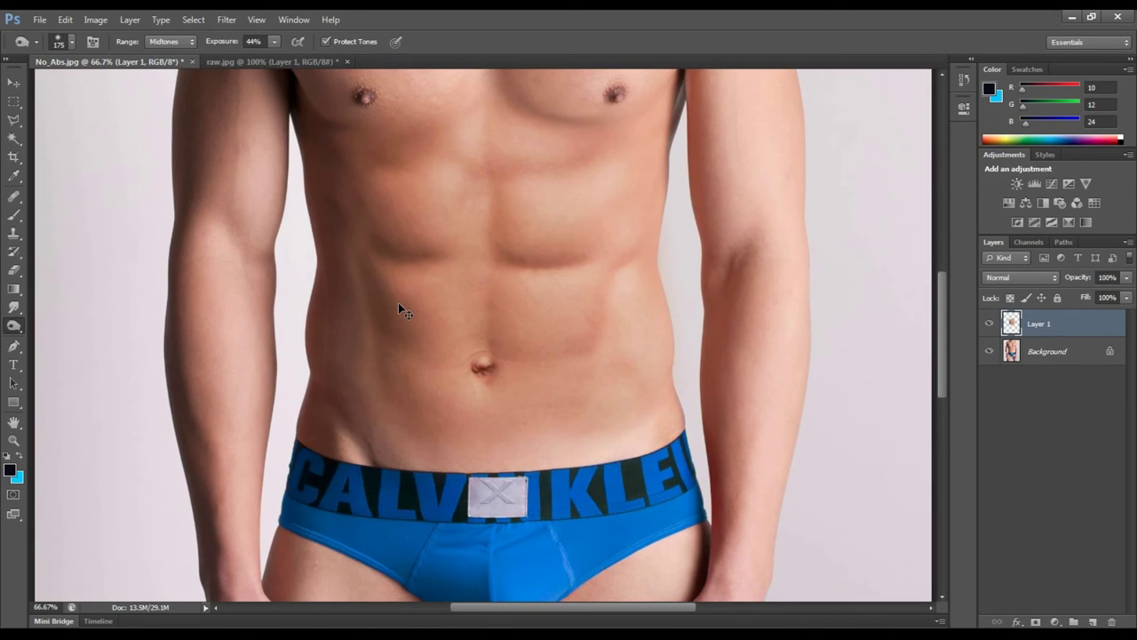
drag(509, 253, 577, 258)
- Burn the lower abdomen crease with a 90 px brush at 16% exposure, then select Background
key(bracketleft)
key(bracketleft)
click(274, 42)
click(249, 58)
key(ctrl+z)
drag(503, 338, 586, 336)
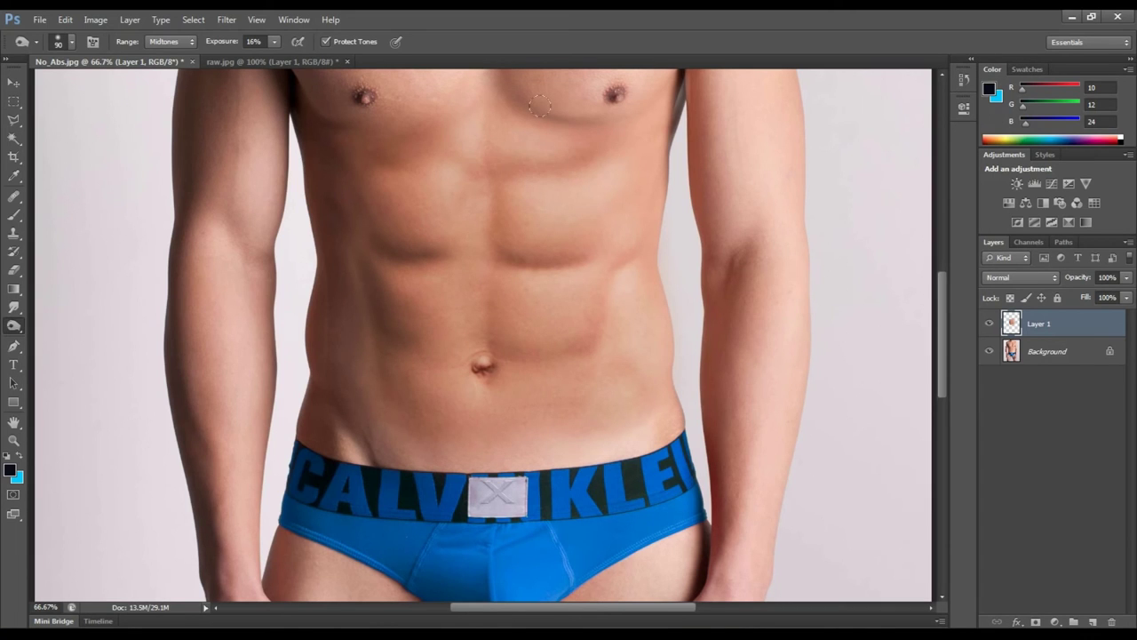
click(1005, 350)
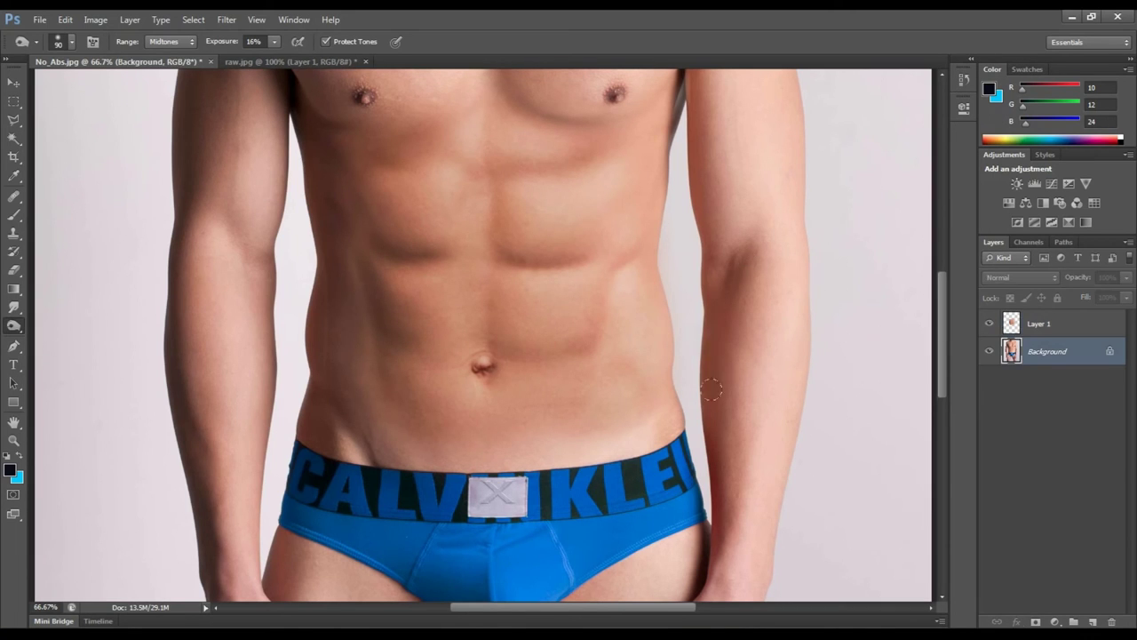
- Burn the shadow under the right pectoral and set the burn brush to 70 px
drag(715, 214, 702, 323)
drag(553, 214, 491, 185)
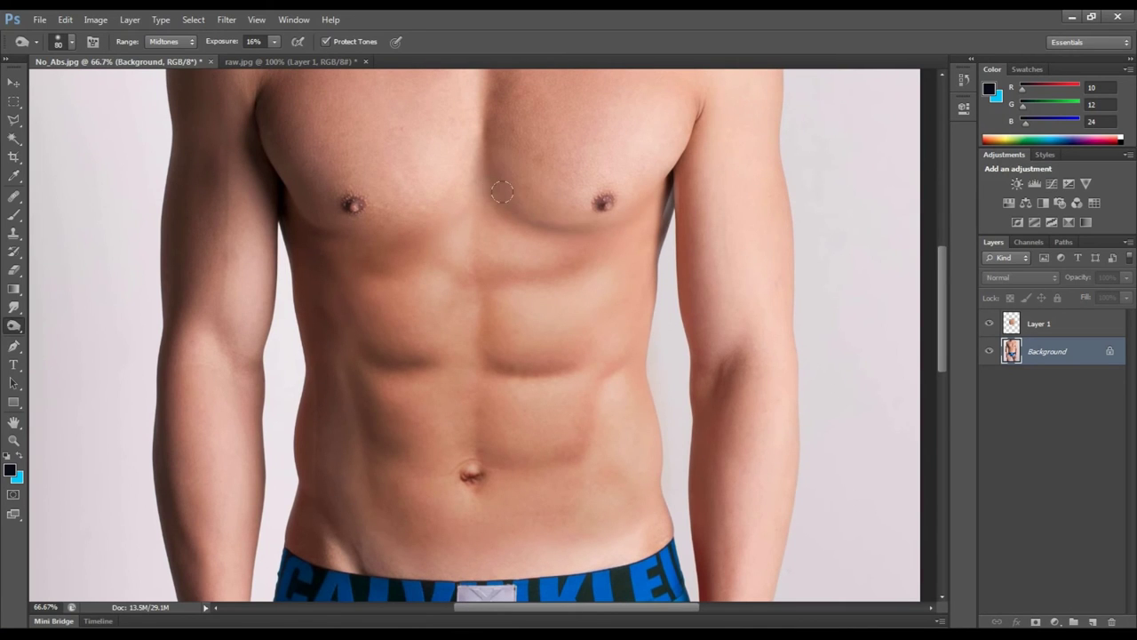
key(bracketleft)
key(bracketleft)
key(bracketleft)
key(bracketright)
key(bracketright)
key(bracketright)
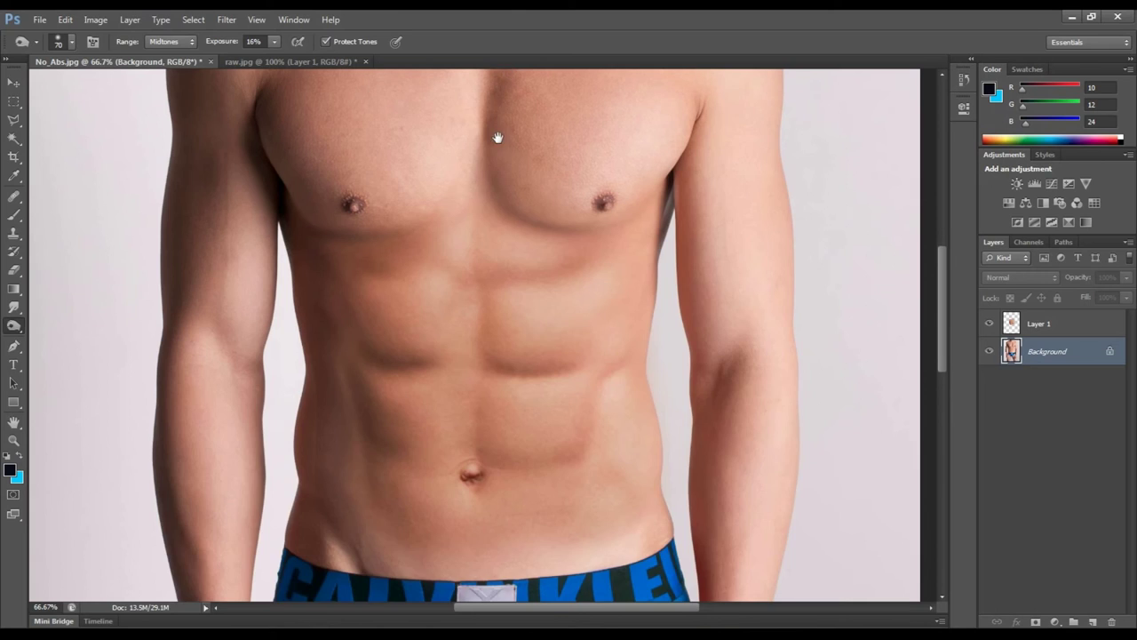
- Darken the shading around the left elbow and inner arm with the 70 px brush
drag(498, 137, 493, 236)
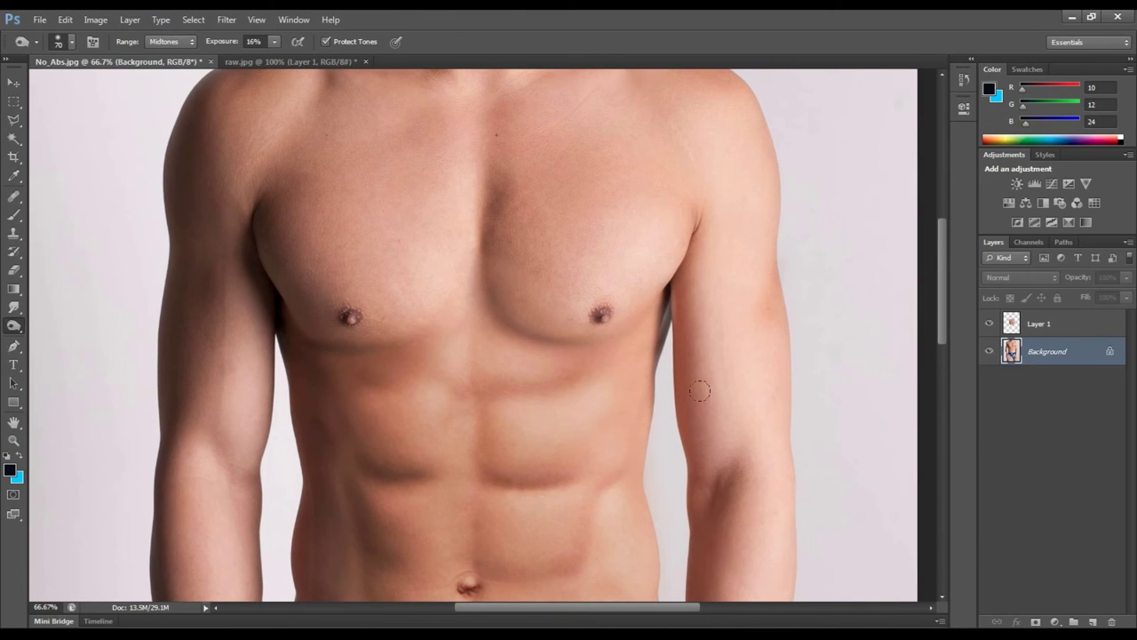
mouse_move(206, 414)
mouse_down()
mouse_move(258, 484)
mouse_move(209, 377)
mouse_up()
scroll(313, 454, down, 3)
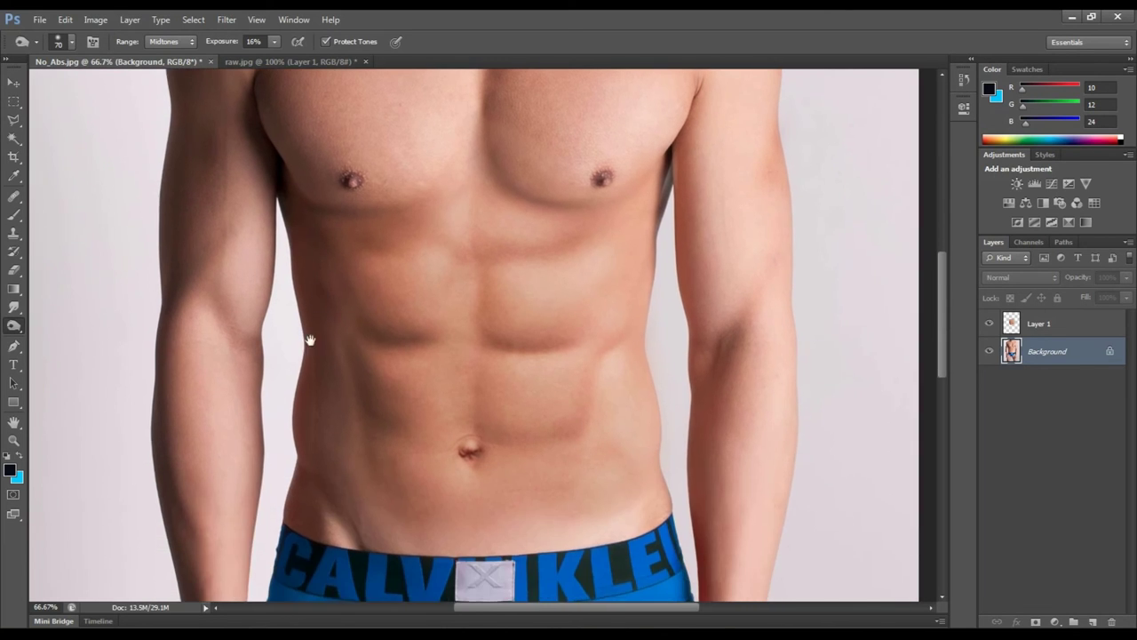
scroll(213, 352, down, 3)
scroll(476, 482, up, 2)
scroll(476, 482, up, 3)
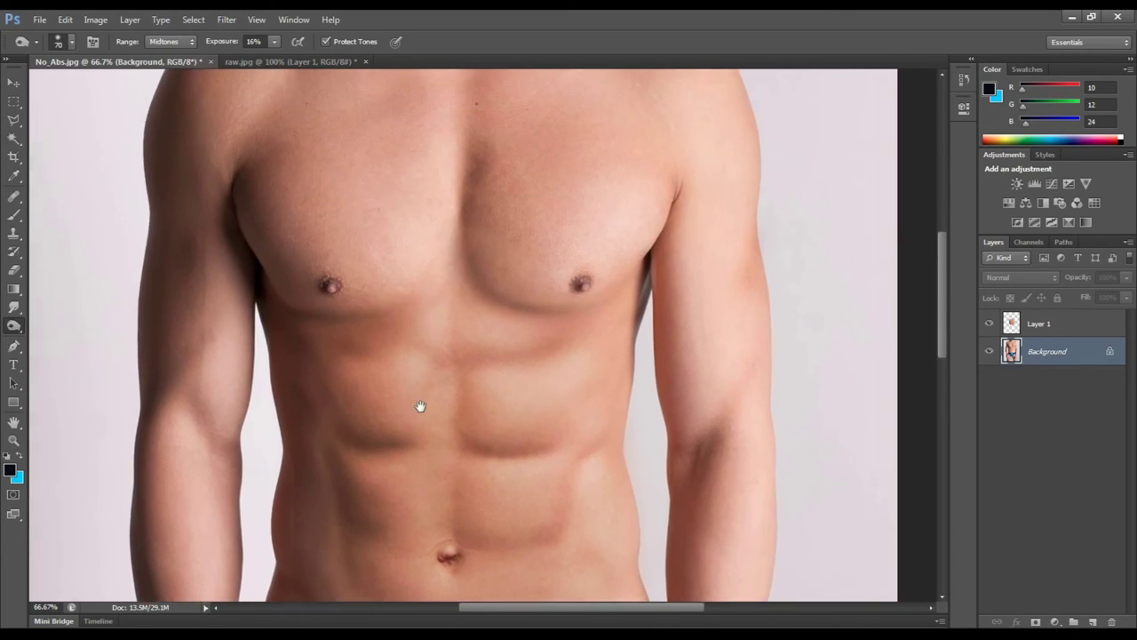
scroll(419, 405, up, 2)
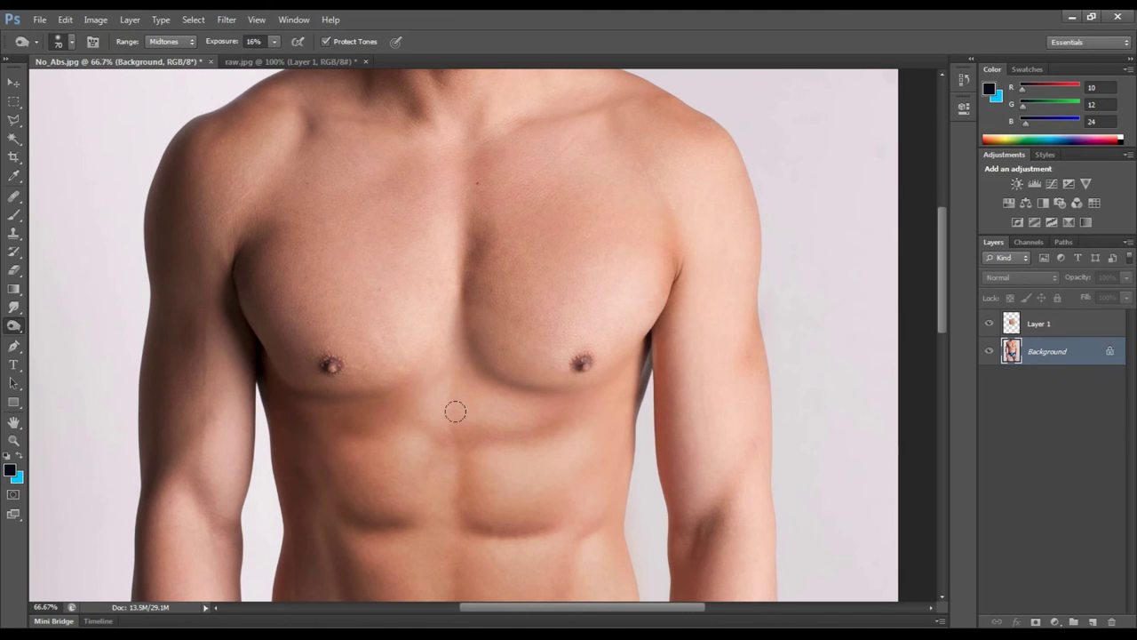
scroll(455, 411, down, 4)
scroll(456, 412, up, 1)
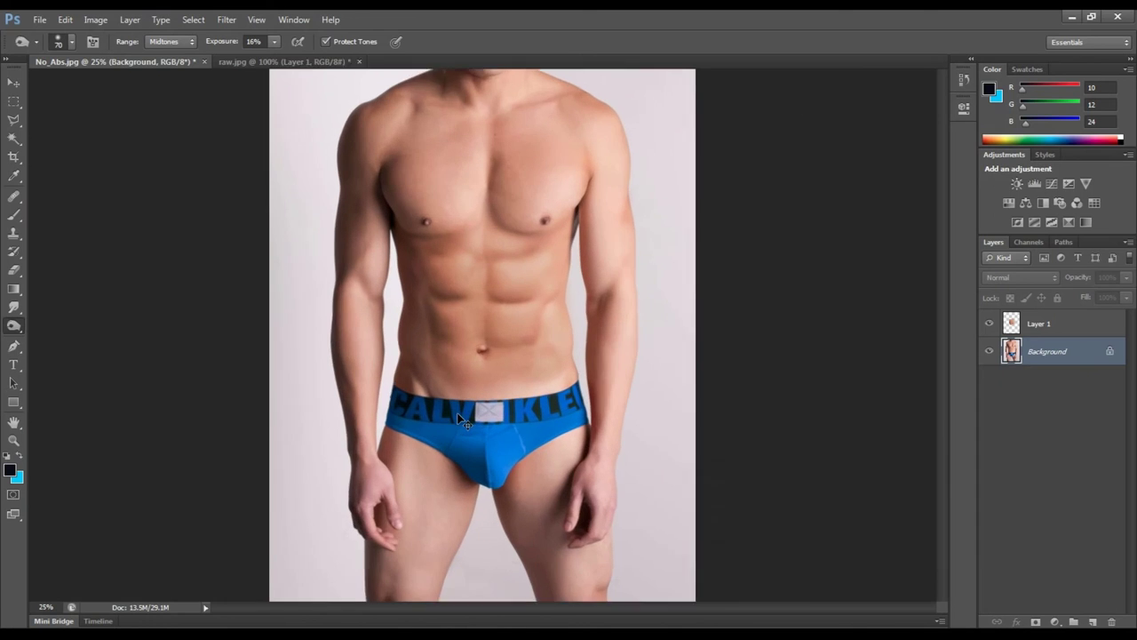
scroll(456, 412, up, 1)
drag(536, 329, 547, 408)
- Burn along the left abdominal line on the Background layer
key(b)
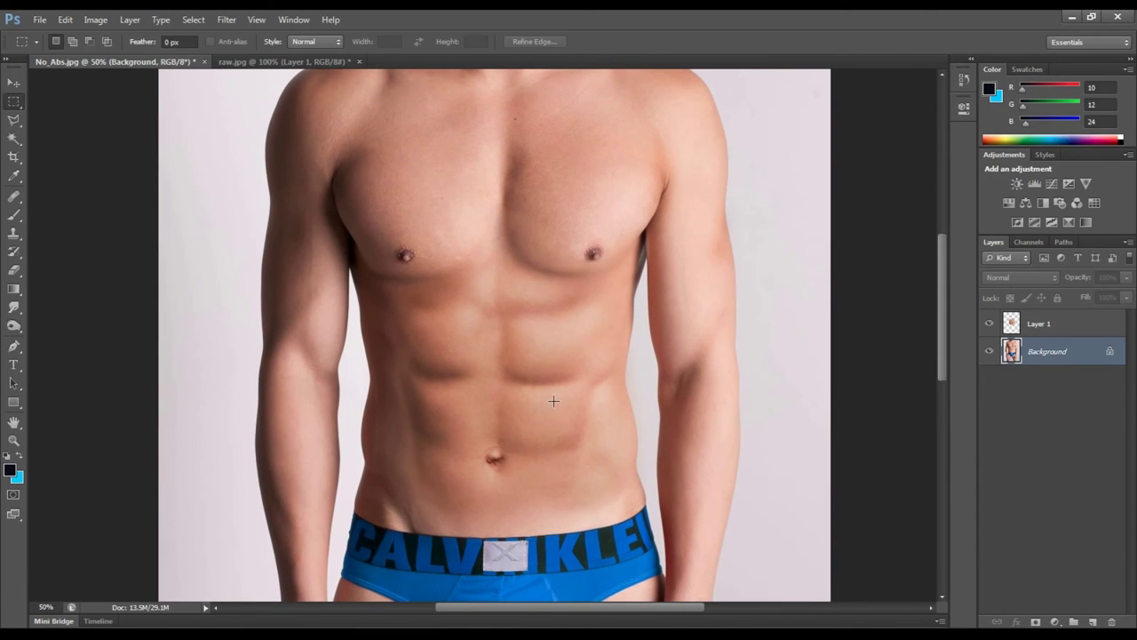
click(1057, 325)
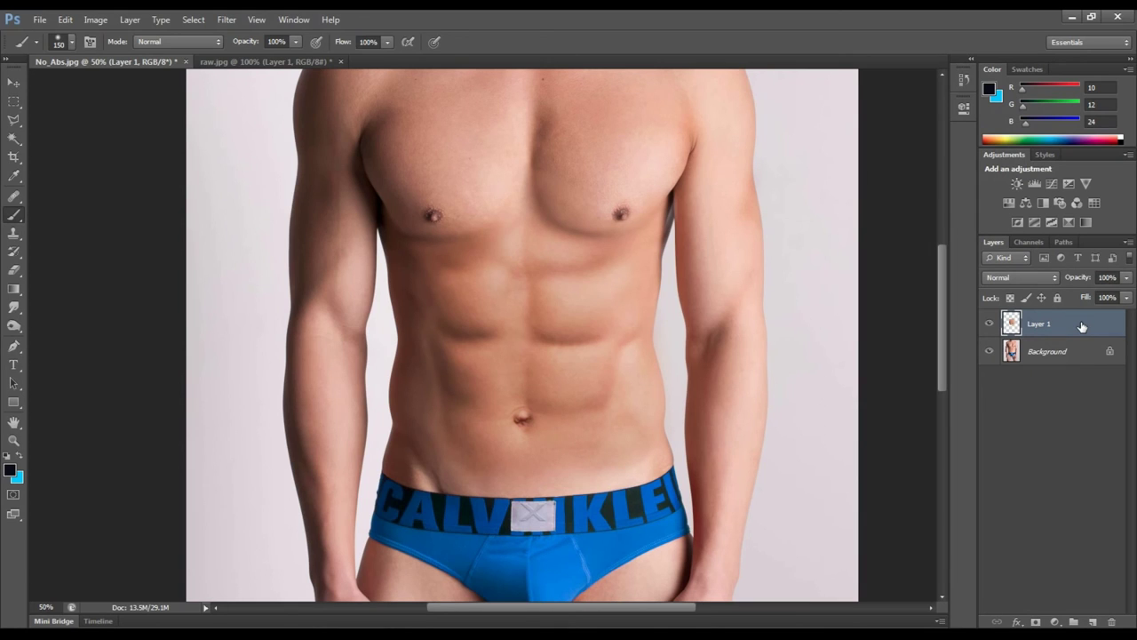
key(e)
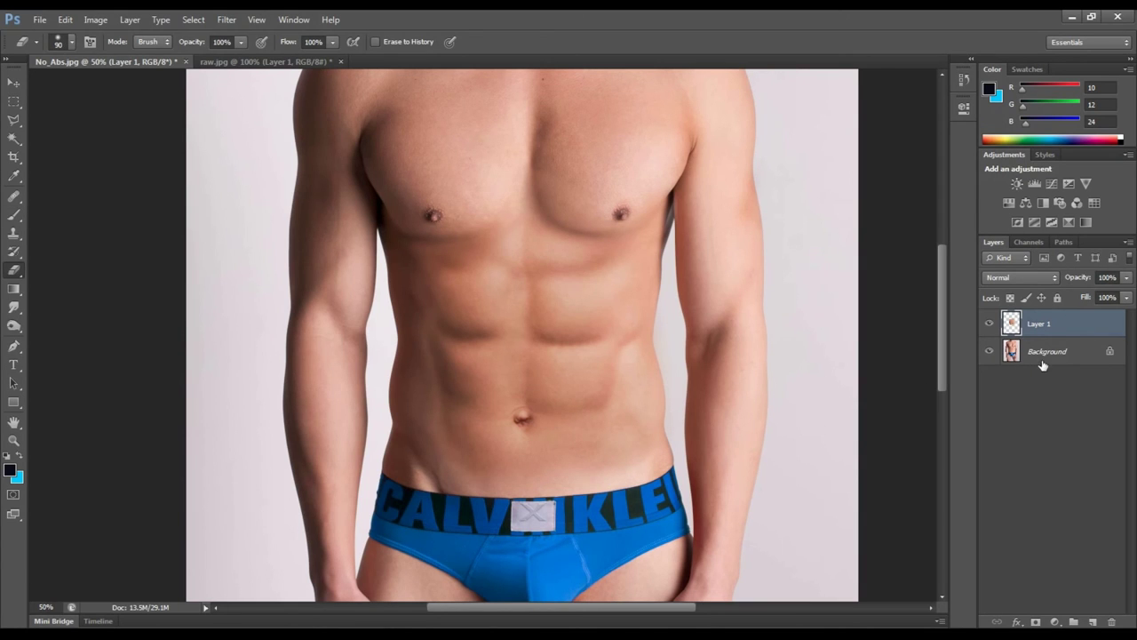
click(1043, 355)
click(14, 325)
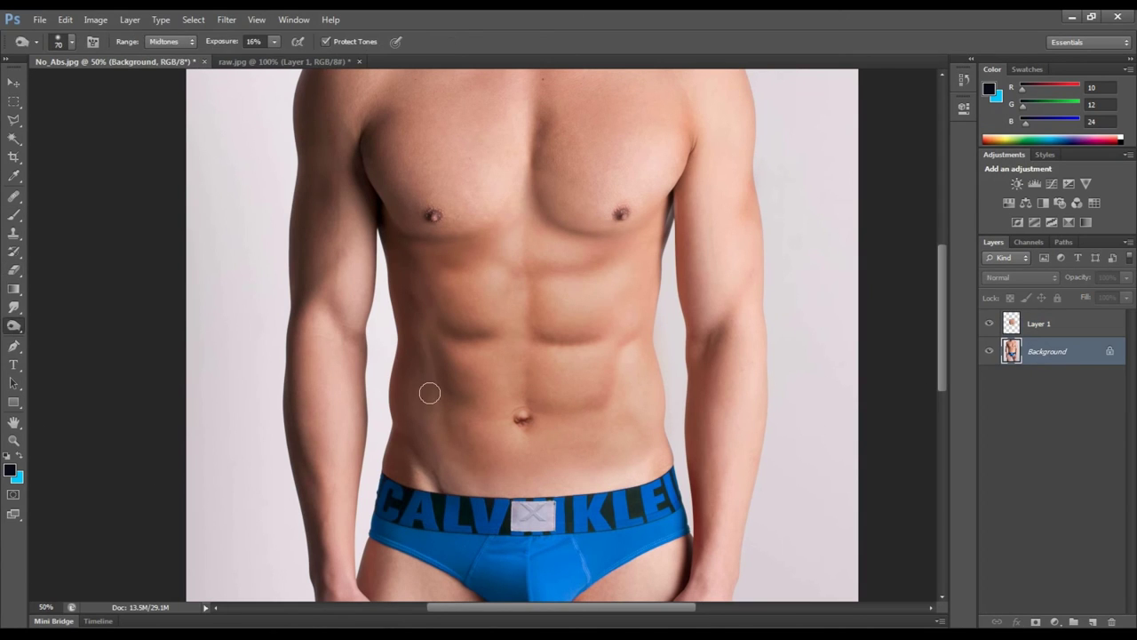
drag(429, 348, 431, 436)
- Deepen the left abdominal line further and reframe the view at 33.3% zoom
click(1049, 324)
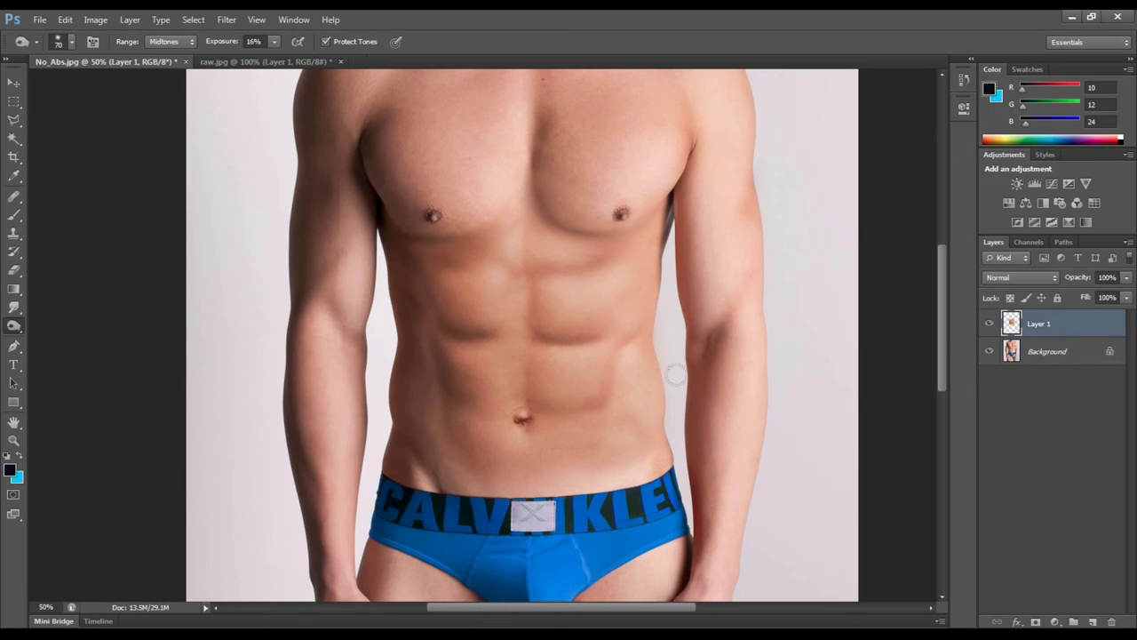
click(1035, 353)
drag(425, 334, 440, 435)
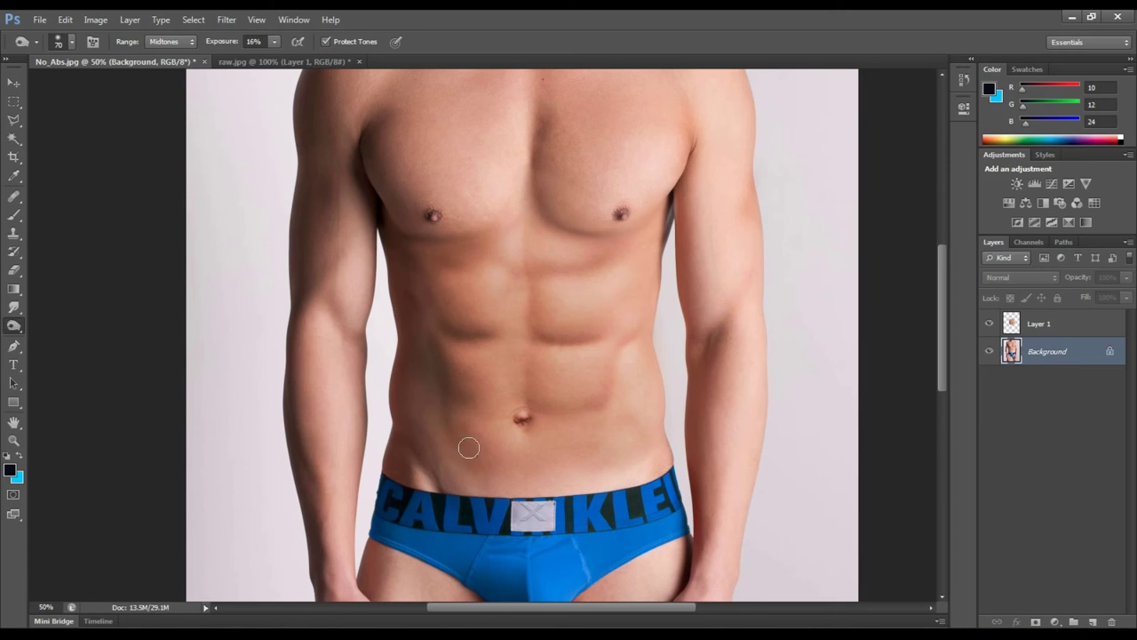
key(ctrl+minus)
key(ctrl+minus)
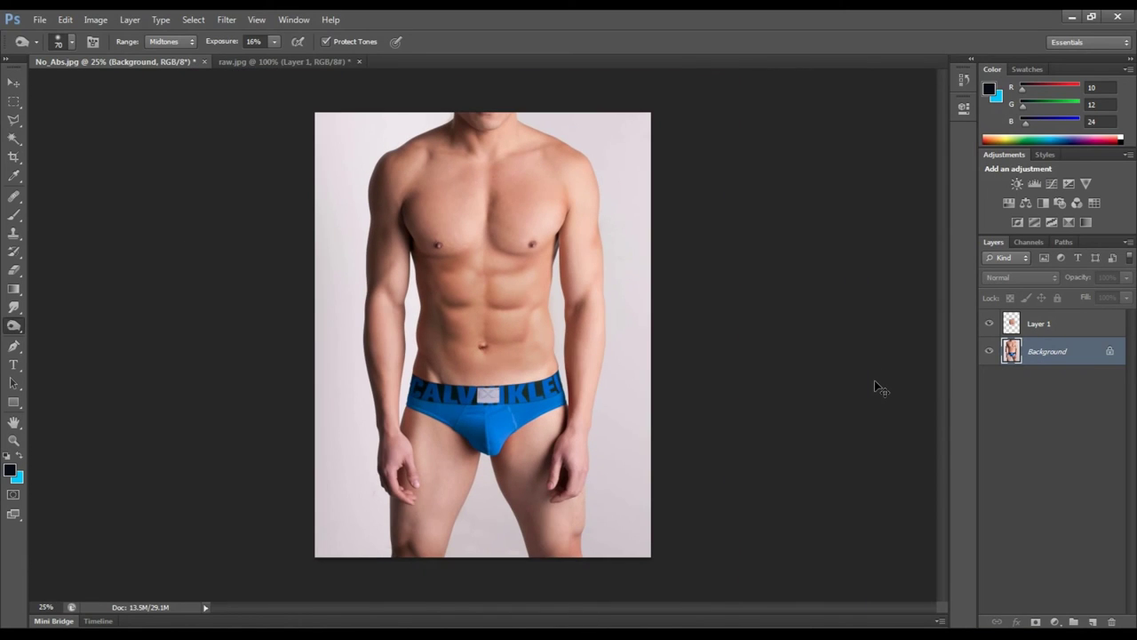
key(ctrl+plus)
scroll(835, 390, up, 1)
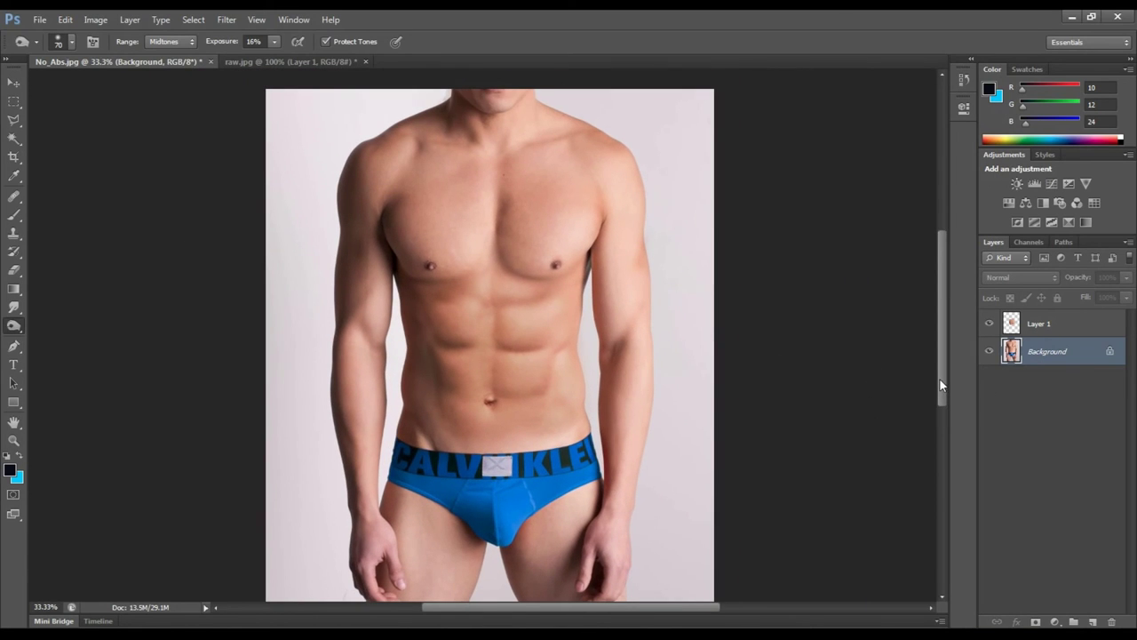
click(1011, 325)
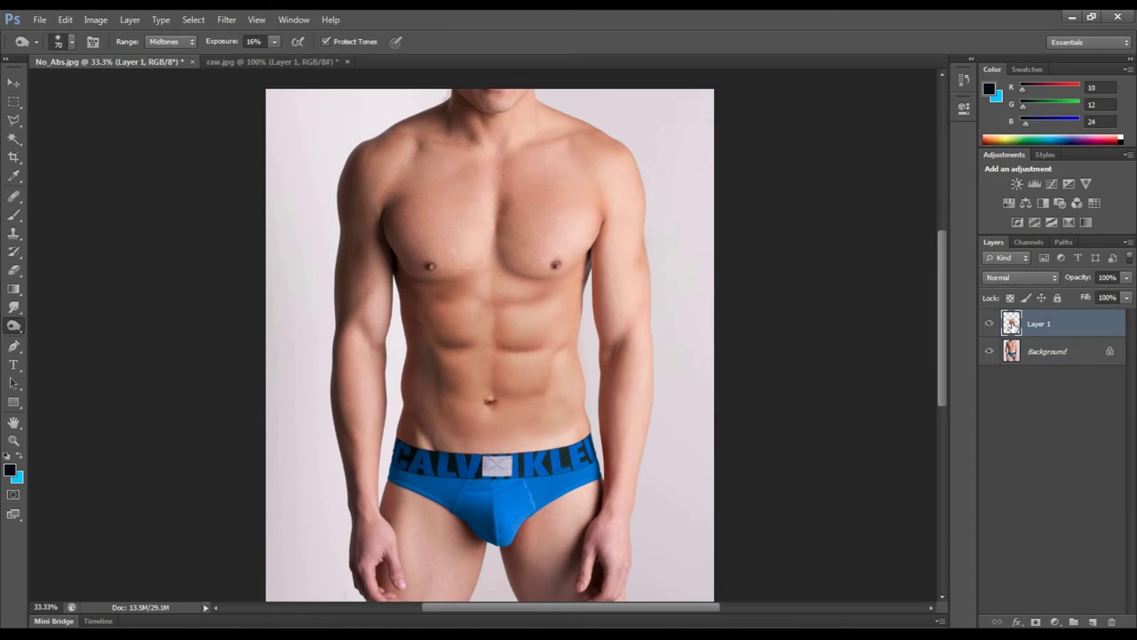
click(1029, 352)
- Convert Background into Layer 0 and merge the abs Layer 1 down into it
double_click(1117, 353)
key(Return)
click(1040, 325)
key(ctrl+e)
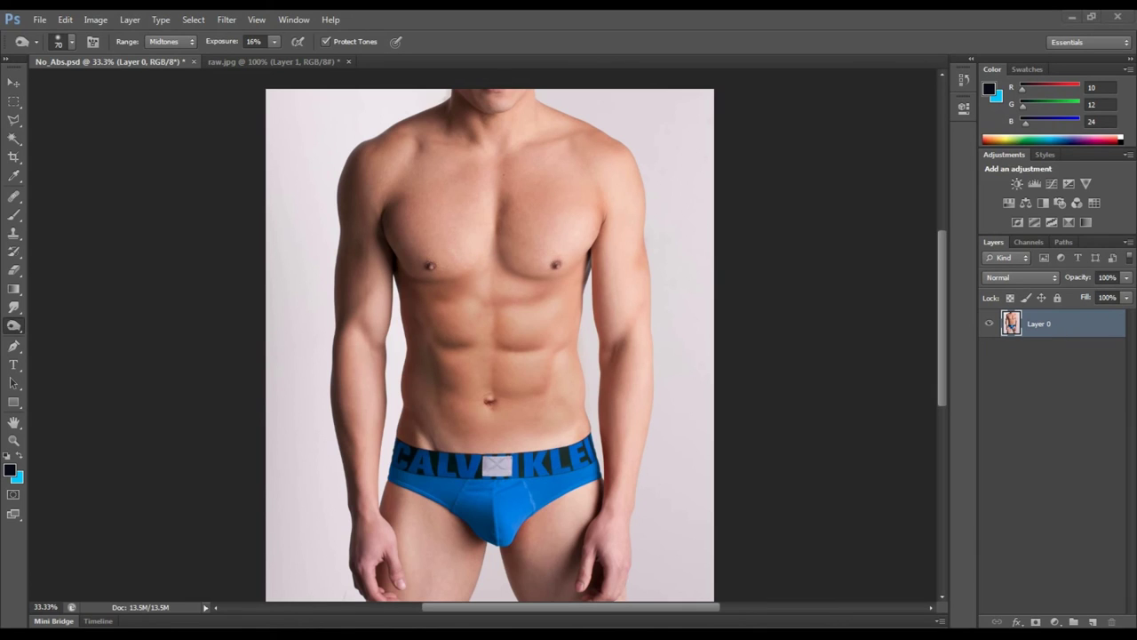
click(1062, 328)
key(ctrl+shift+x)
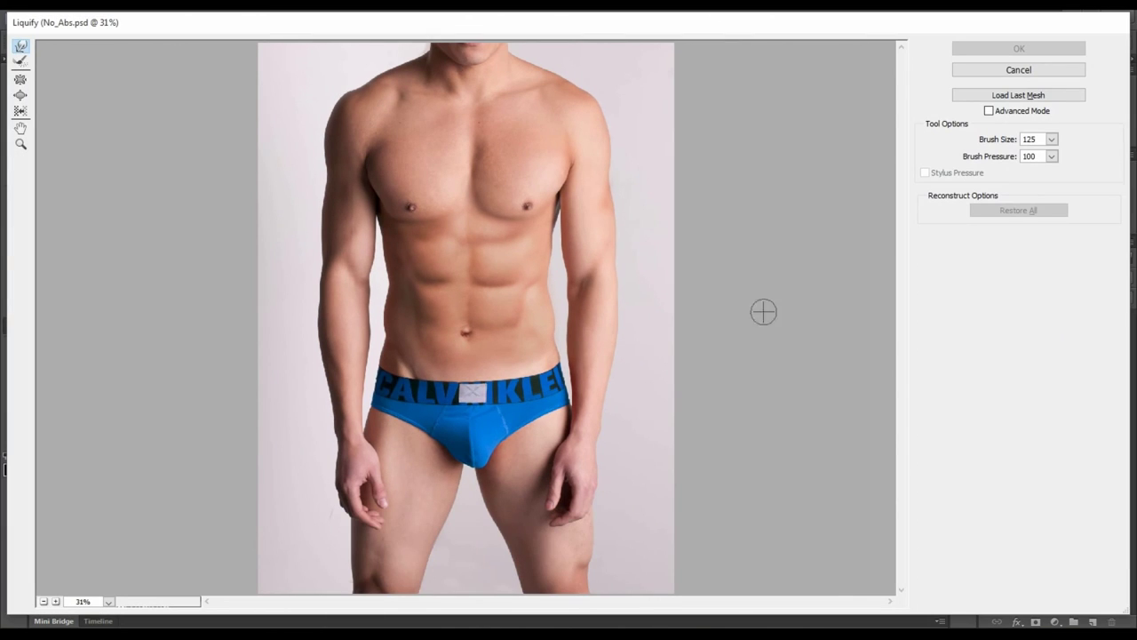
- Forward-warp the chest, left arm and shoulder outlines with 250–500 px brushes, then apply Liquify
key(bracketright)
key(bracketright)
key(bracketright)
drag(525, 190, 510, 186)
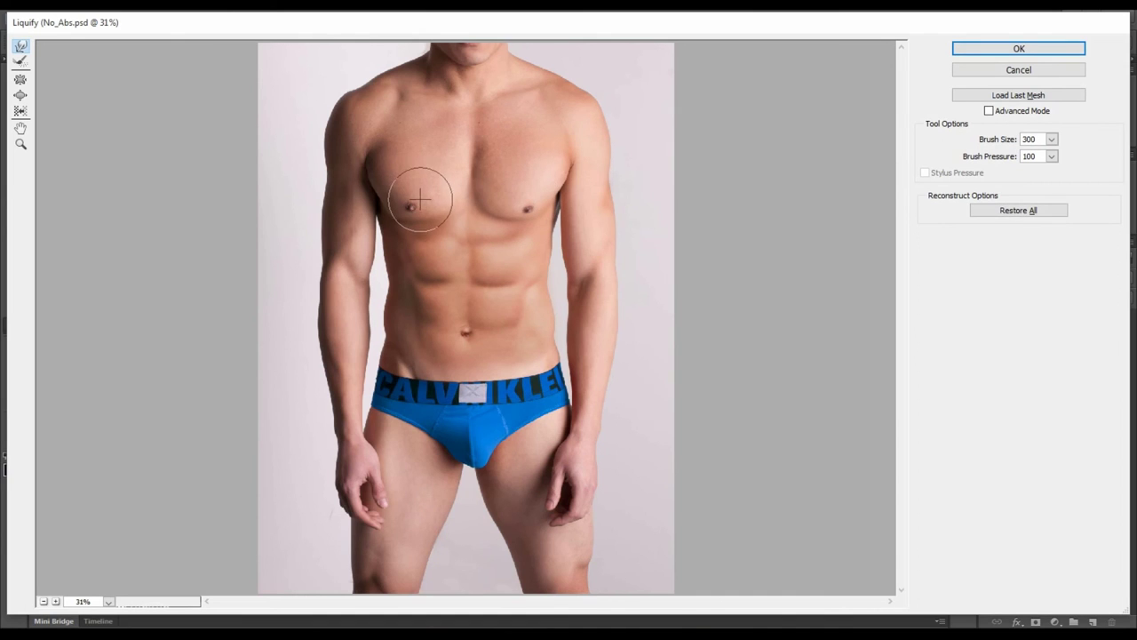
key(bracketright)
key(bracketright)
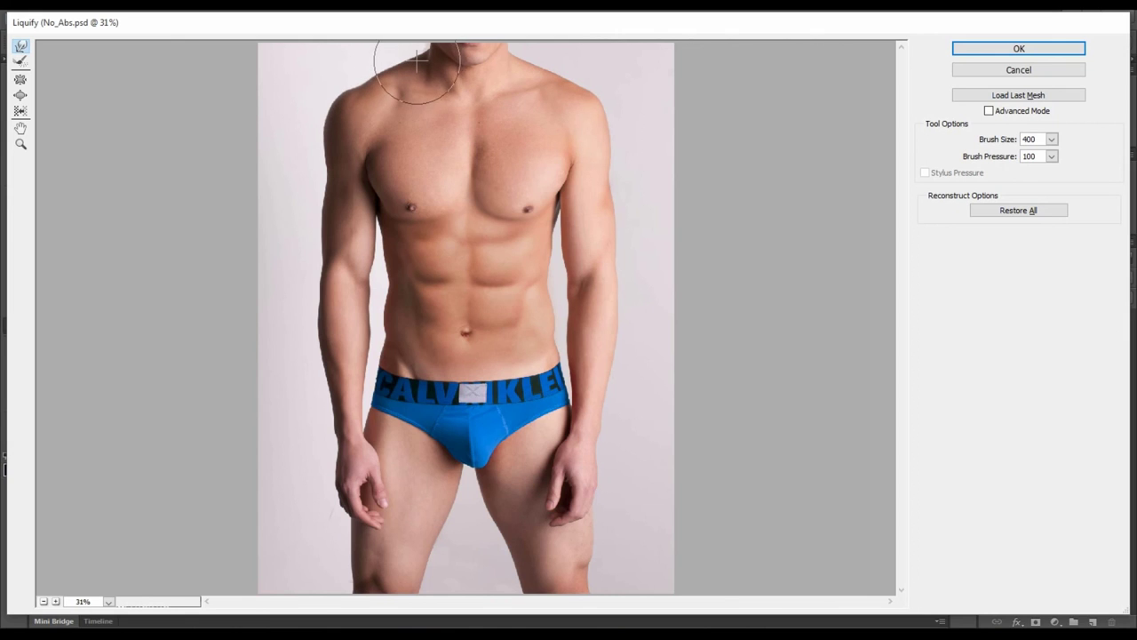
key(bracketleft)
key(bracketleft)
drag(341, 242, 335, 220)
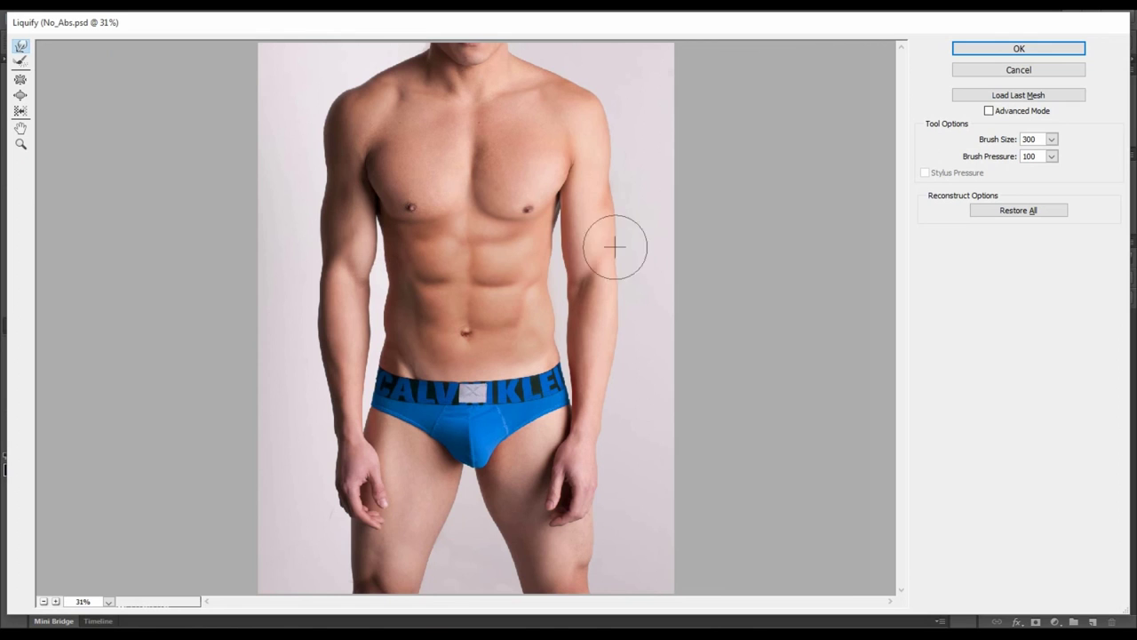
key(bracketright)
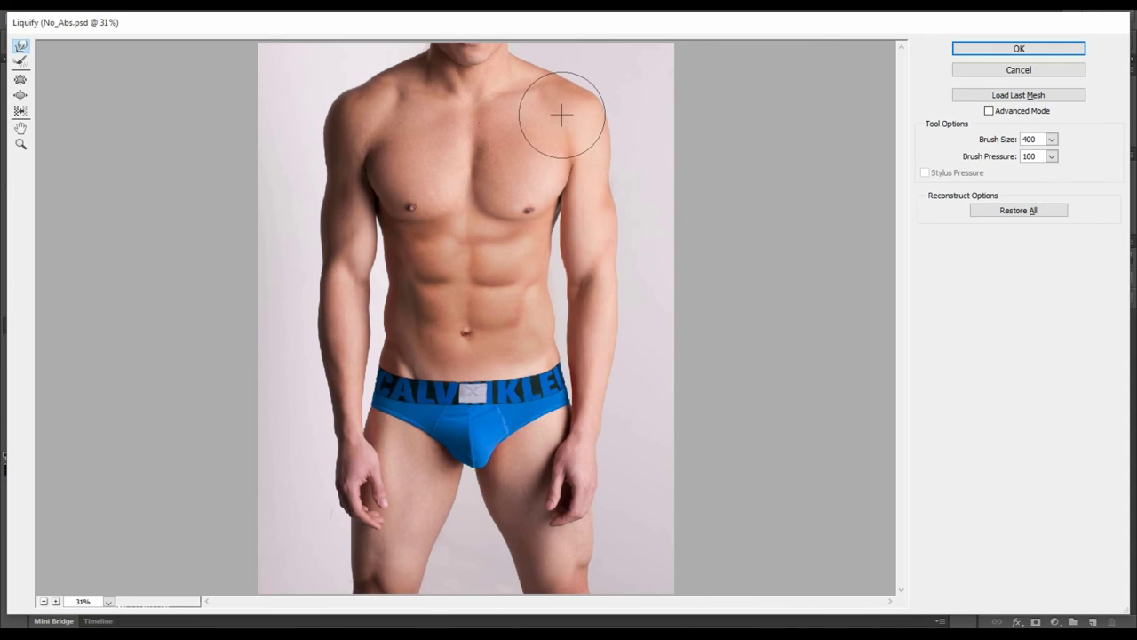
key(bracketleft)
key(bracketleft)
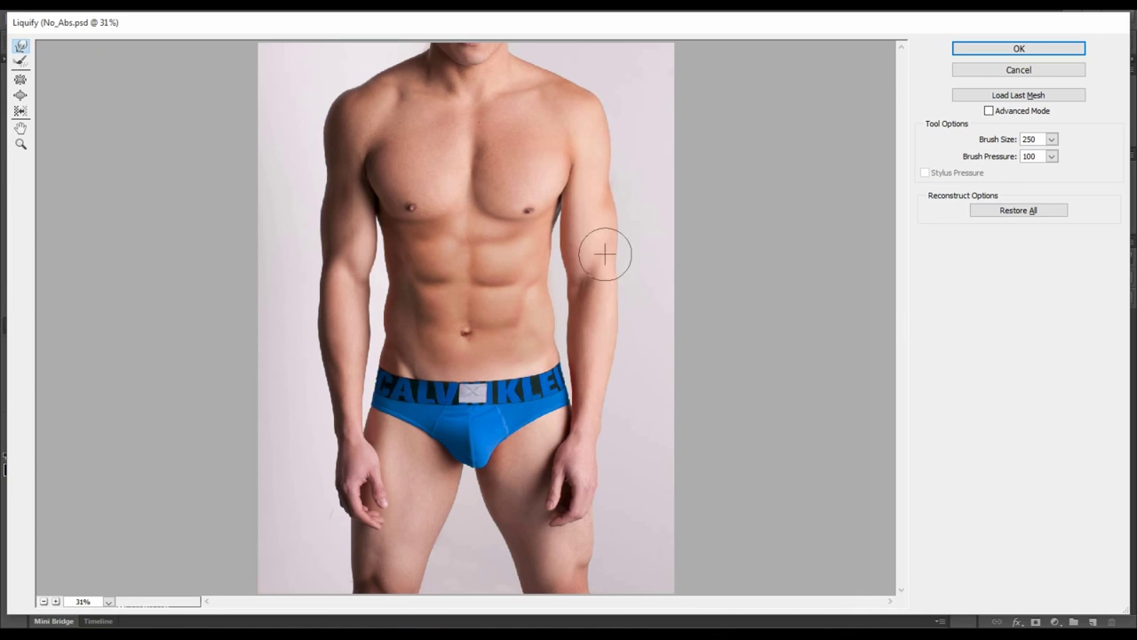
key(bracketright)
key(bracketright)
key(bracketright)
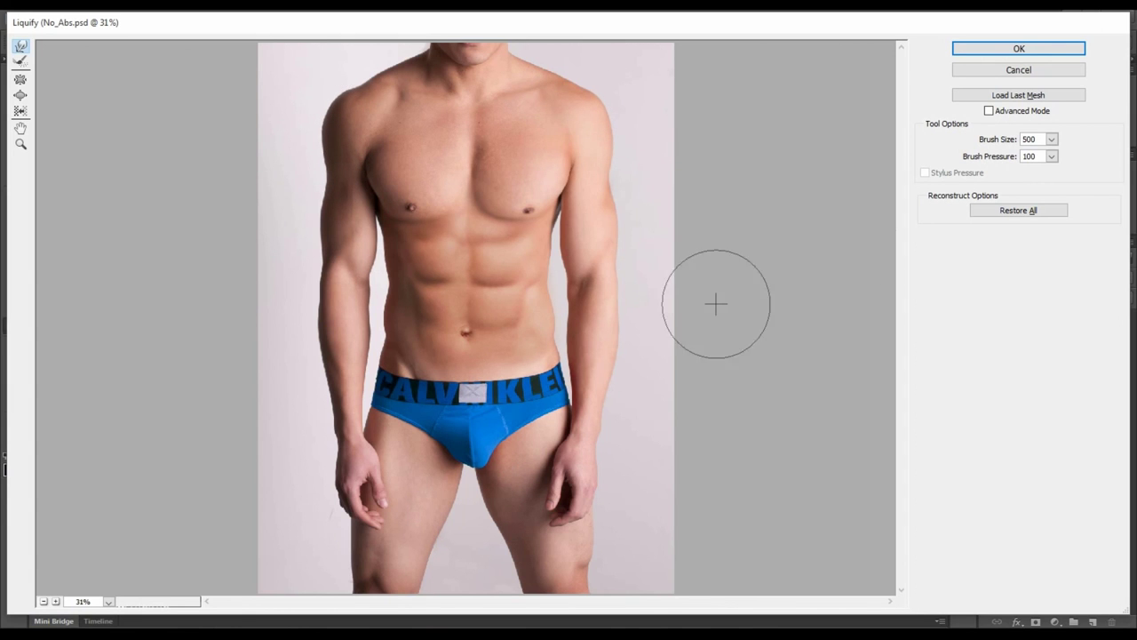
click(984, 52)
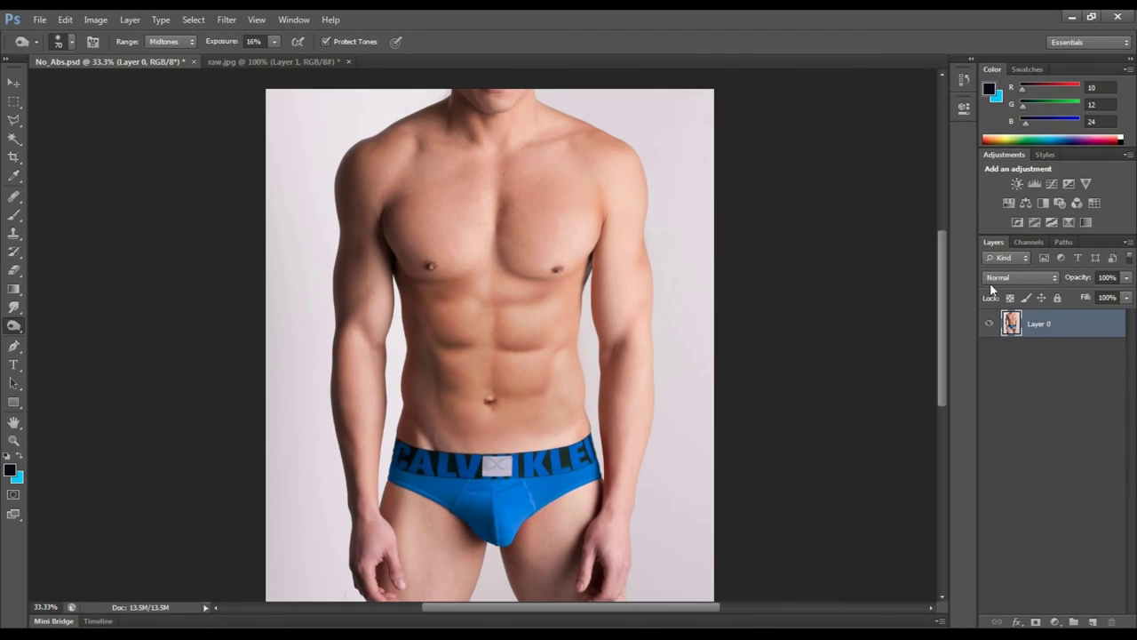